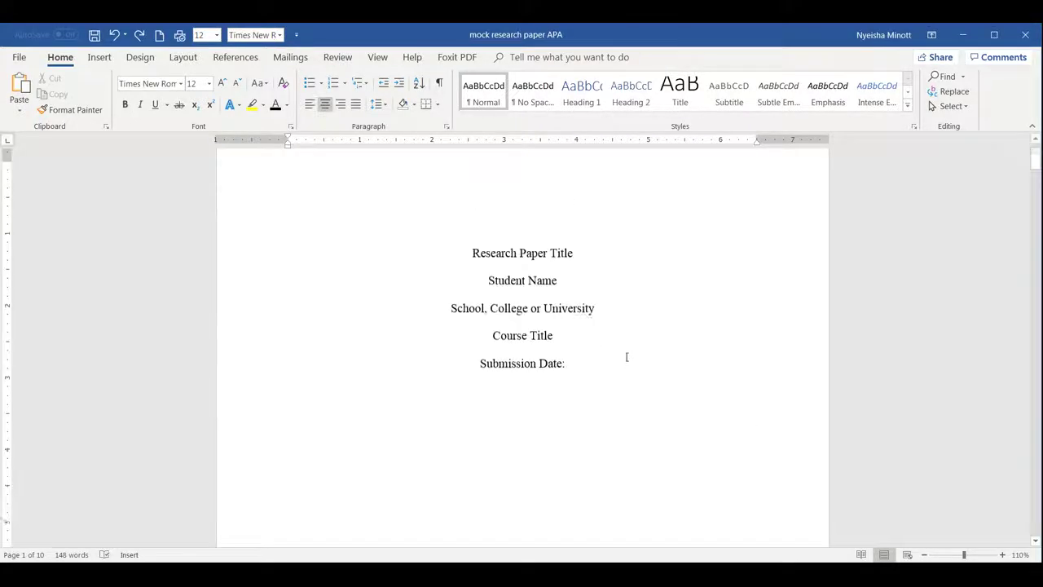
Look through the title page, the blank second page and the opening body sections of the research paper
scroll(627, 364, "down", 6)
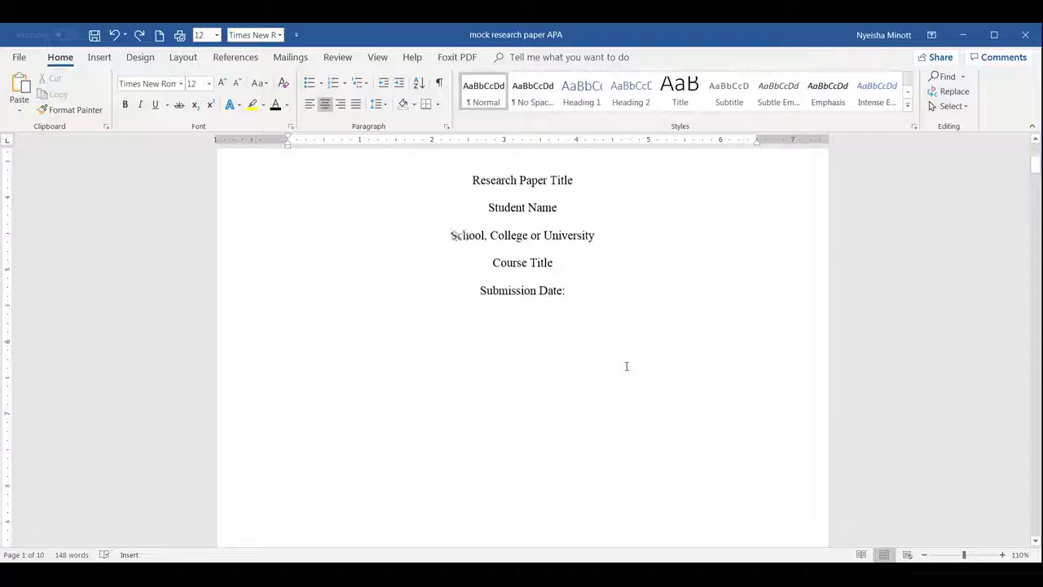
scroll(627, 366, "down", 8)
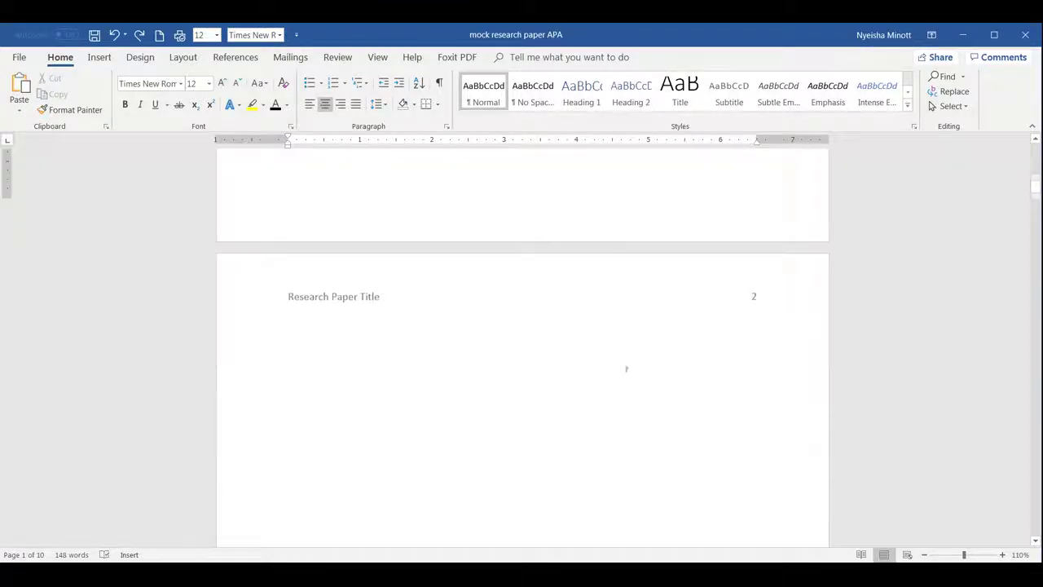
scroll(619, 365, "up", 2)
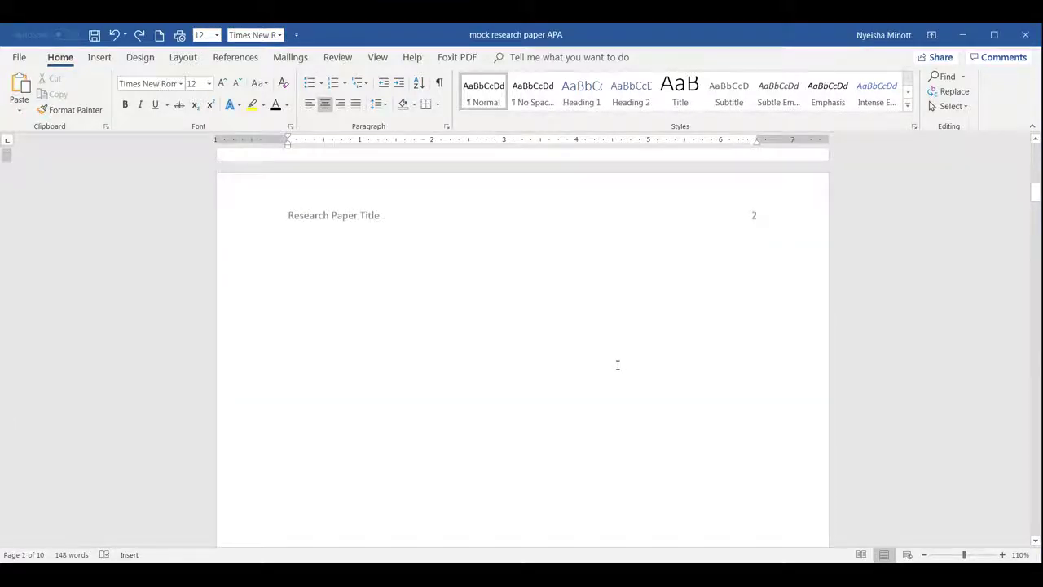
scroll(617, 365, "down", 1)
scroll(615, 366, "up", 7)
scroll(613, 366, "down", 8)
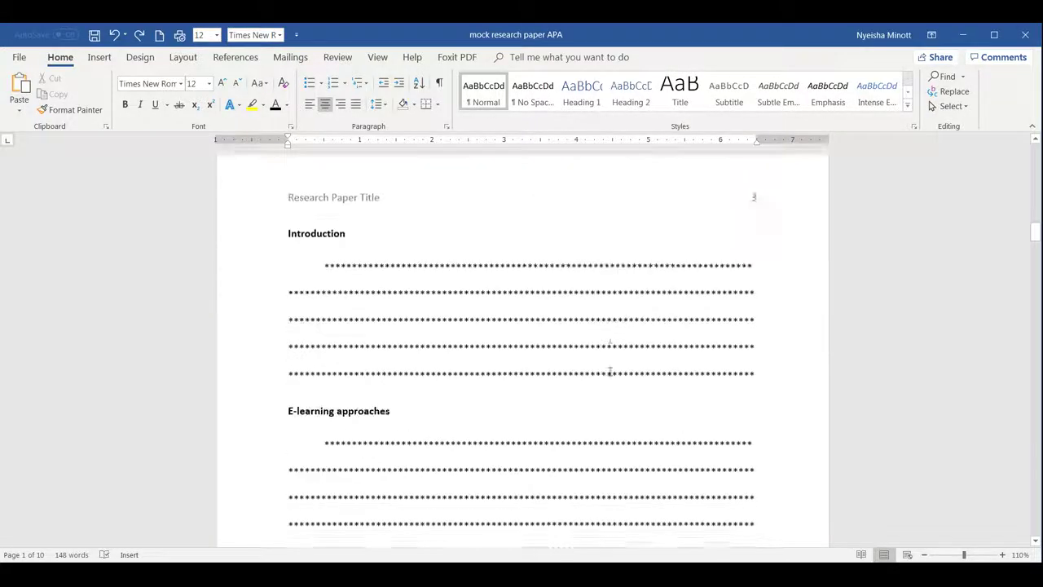
scroll(581, 368, "down", 8)
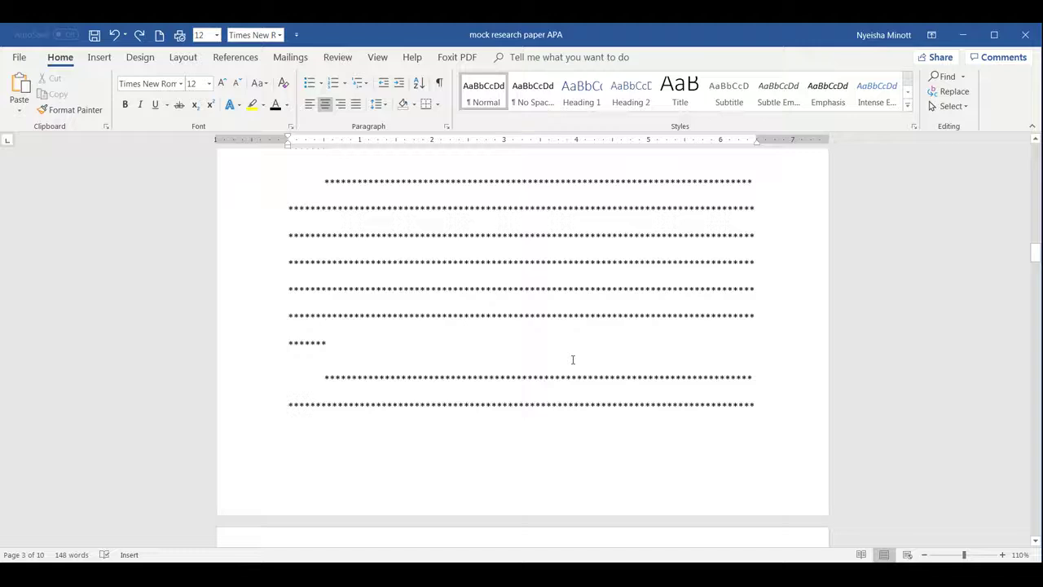
scroll(576, 353, "up", 8)
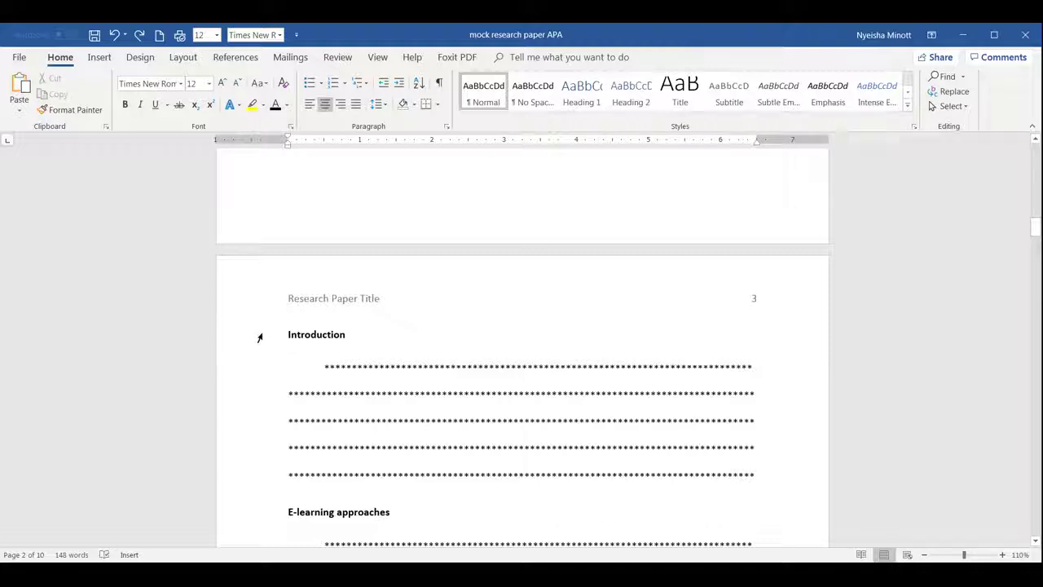
Select the main headings Introduction, E-learning approaches and Guiding theories together as one multiple selection
left_click(280, 339)
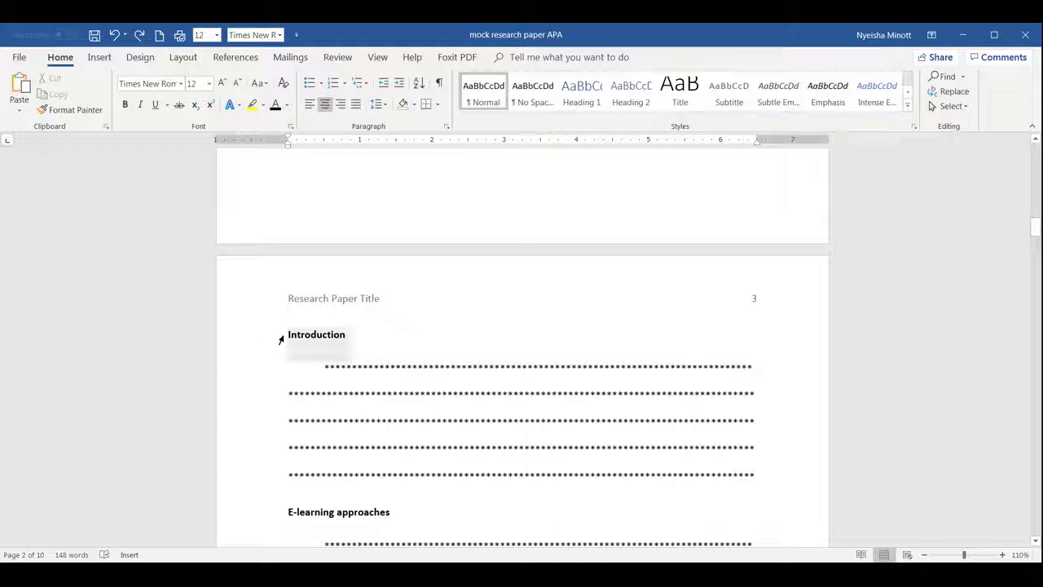
scroll(280, 340, "down", 1)
scroll(270, 375, "down", 1)
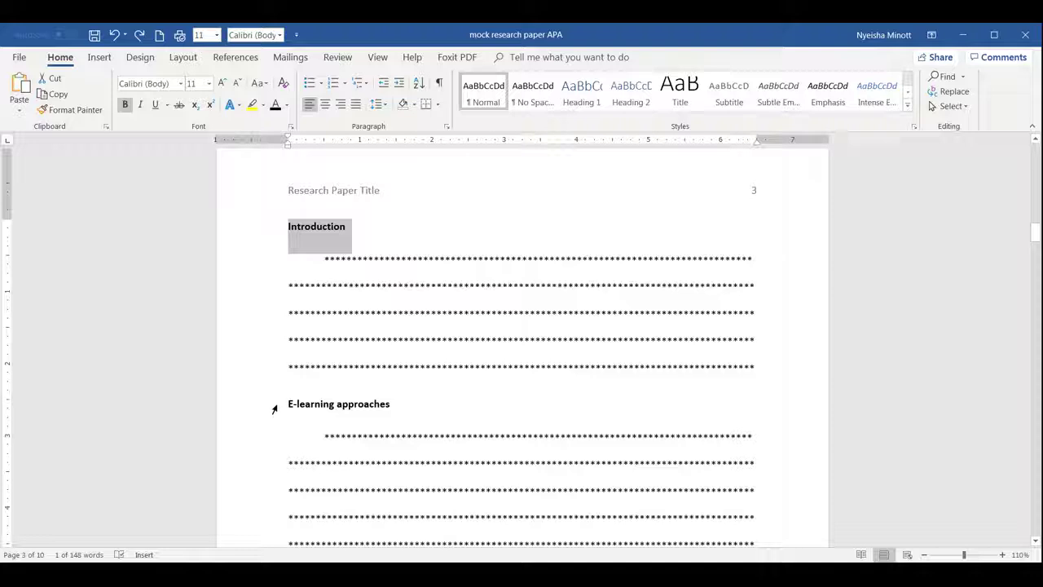
left_click(277, 404, "ctrl")
scroll(279, 402, "down", 9)
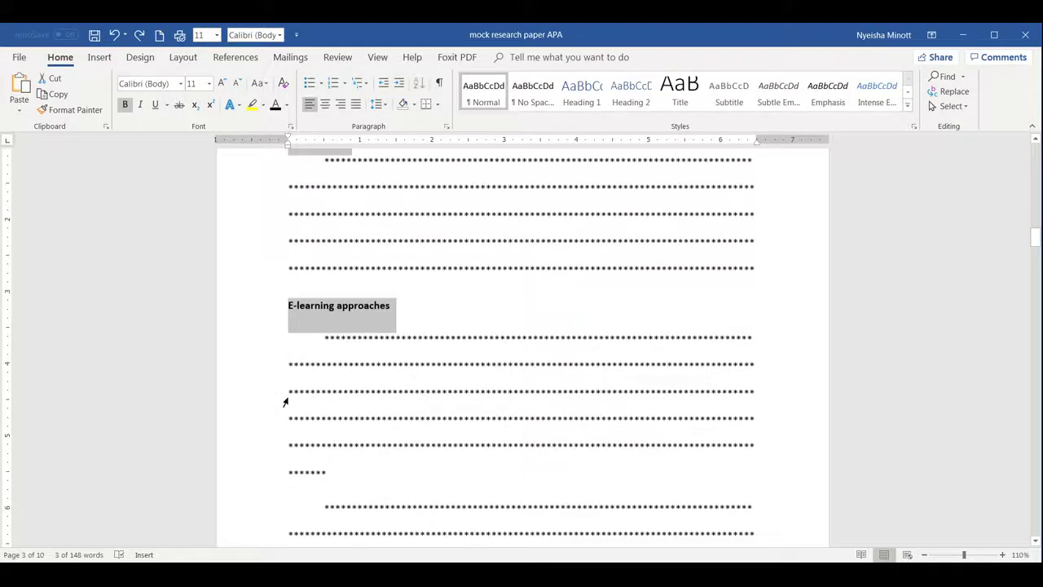
scroll(280, 401, "down", 3)
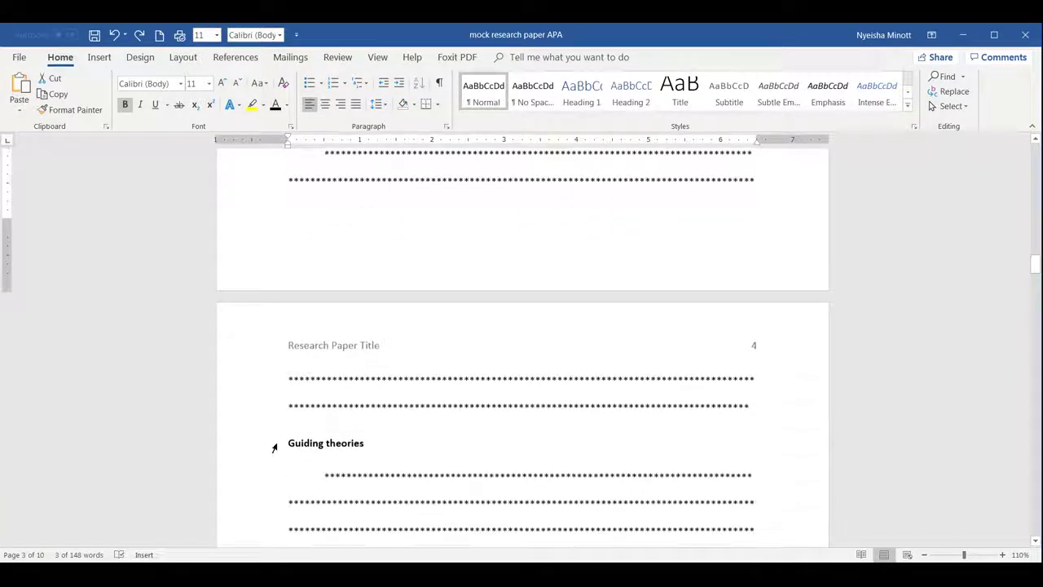
left_click(273, 447, "ctrl")
Add the headings Instructional design Models, The Artifacts, References and Appendices to the current selection, skipping the theory and model subheadings
scroll(279, 436, "down", 9)
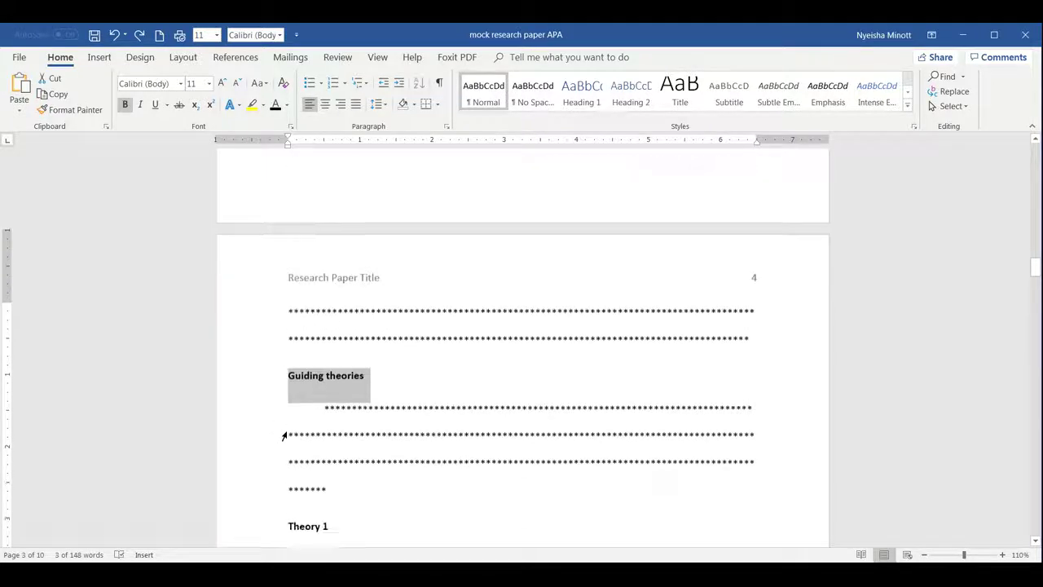
scroll(279, 430, "down", 7)
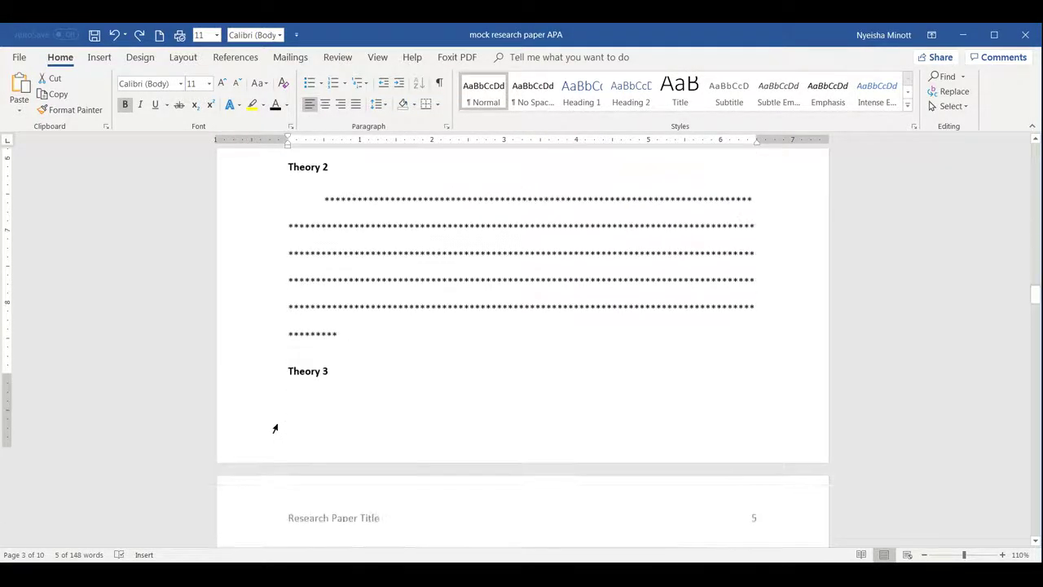
scroll(273, 427, "down", 3)
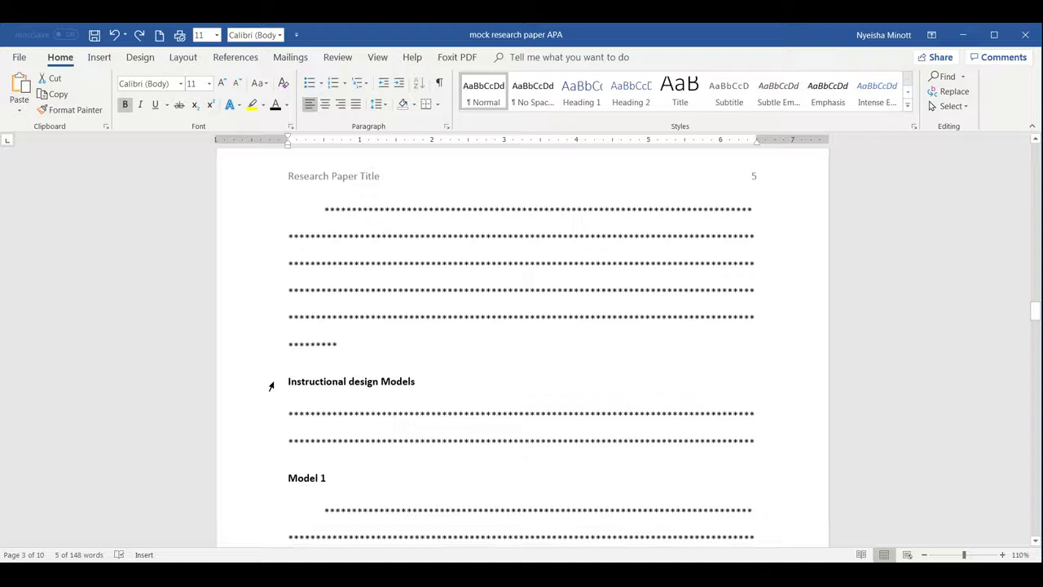
left_click(275, 387, "ctrl")
scroll(274, 388, "down", 8)
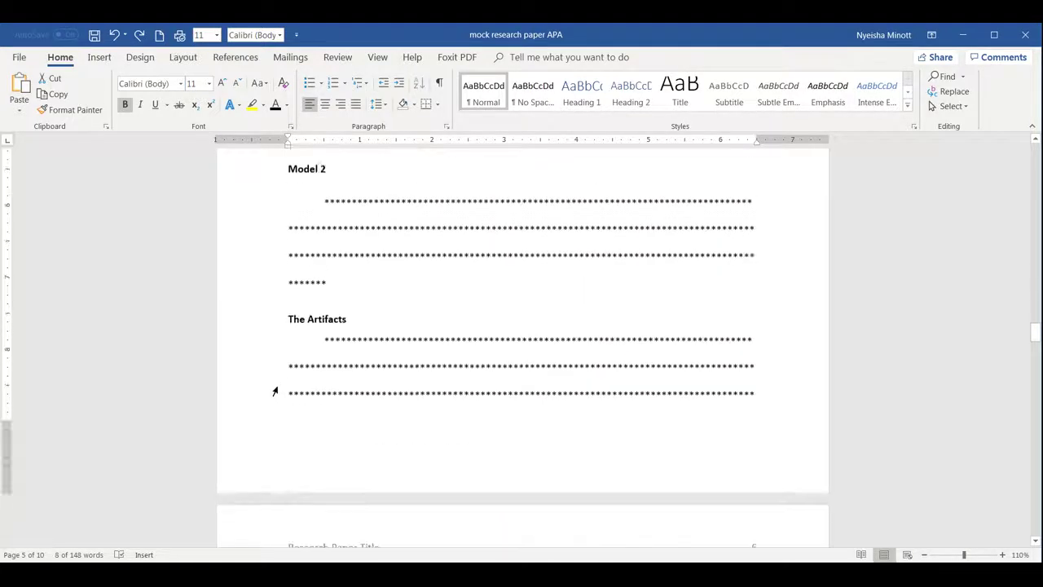
scroll(279, 345, "down", 11)
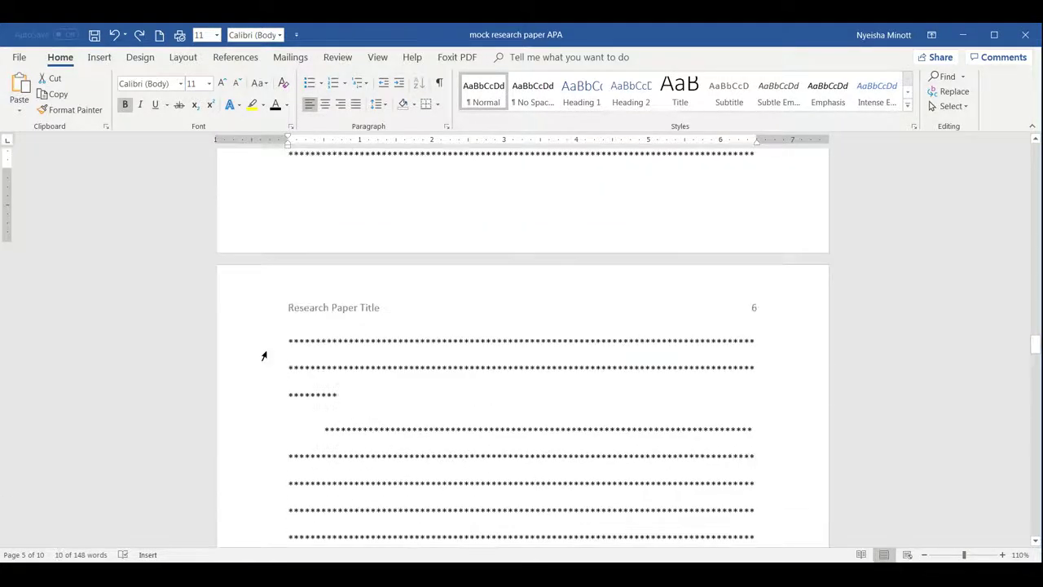
scroll(263, 363, "down", 13)
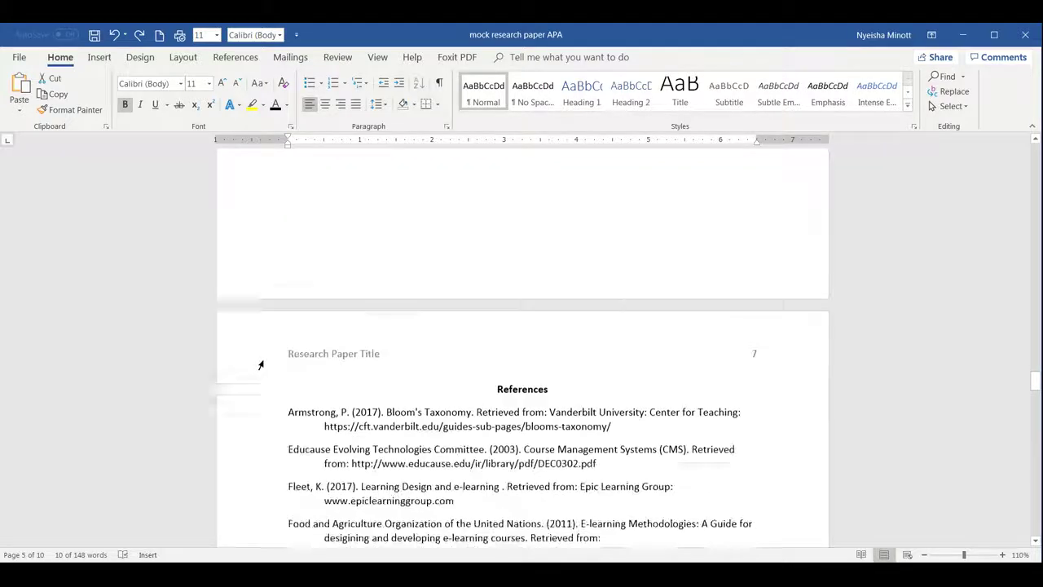
scroll(263, 384, "down", 12)
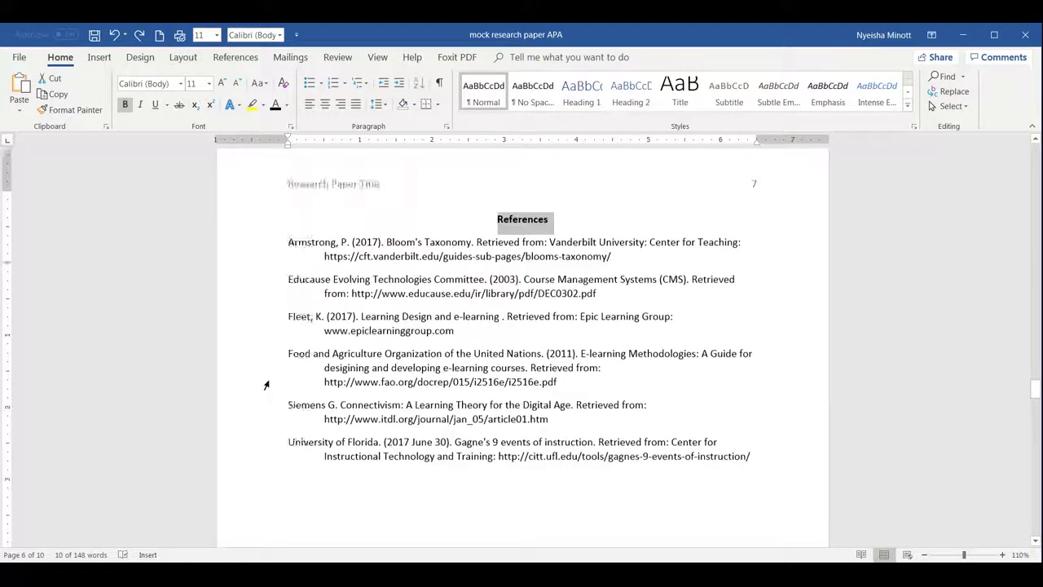
scroll(263, 387, "down", 6)
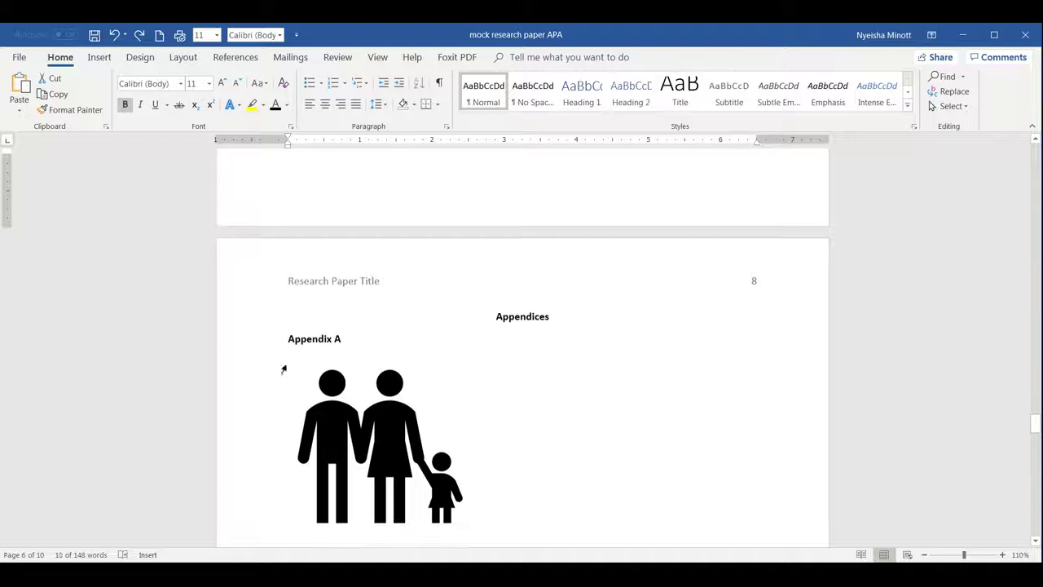
left_click(268, 326)
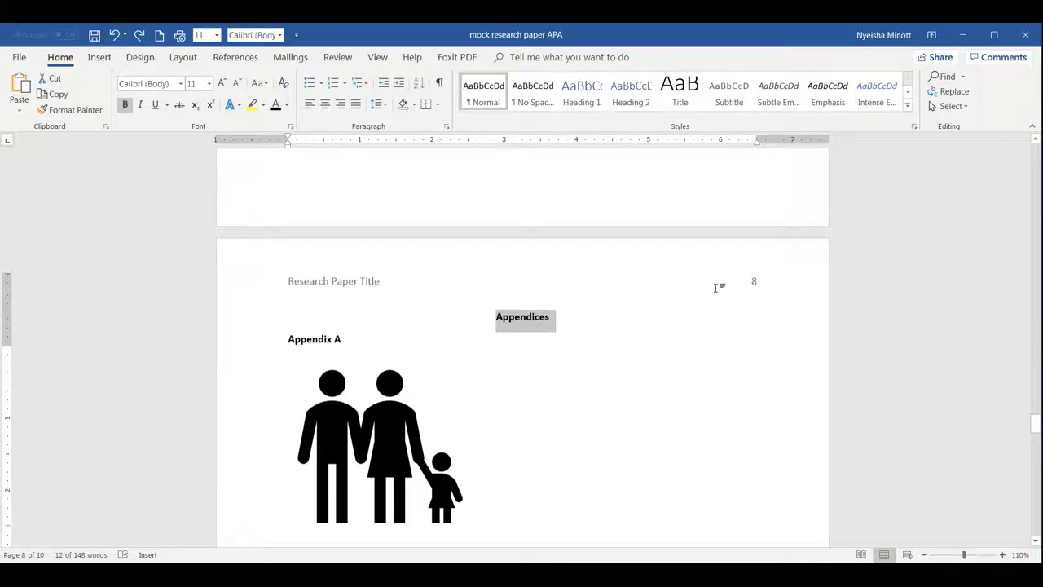
Apply the Heading 1 style to all the selected main headings
scroll(714, 288, "up", 18)
scroll(709, 282, "up", 15)
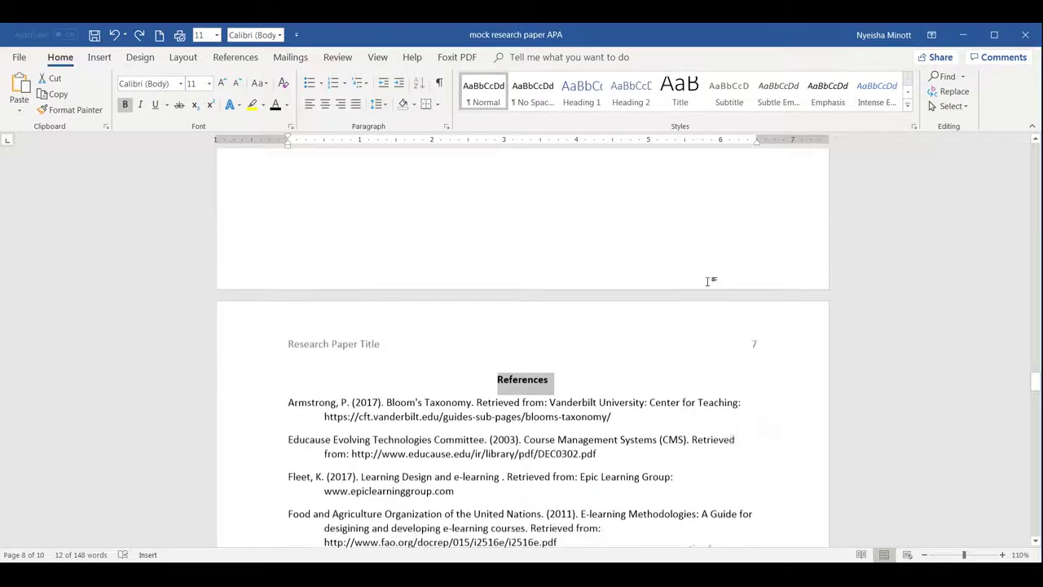
scroll(707, 283, "up", 10)
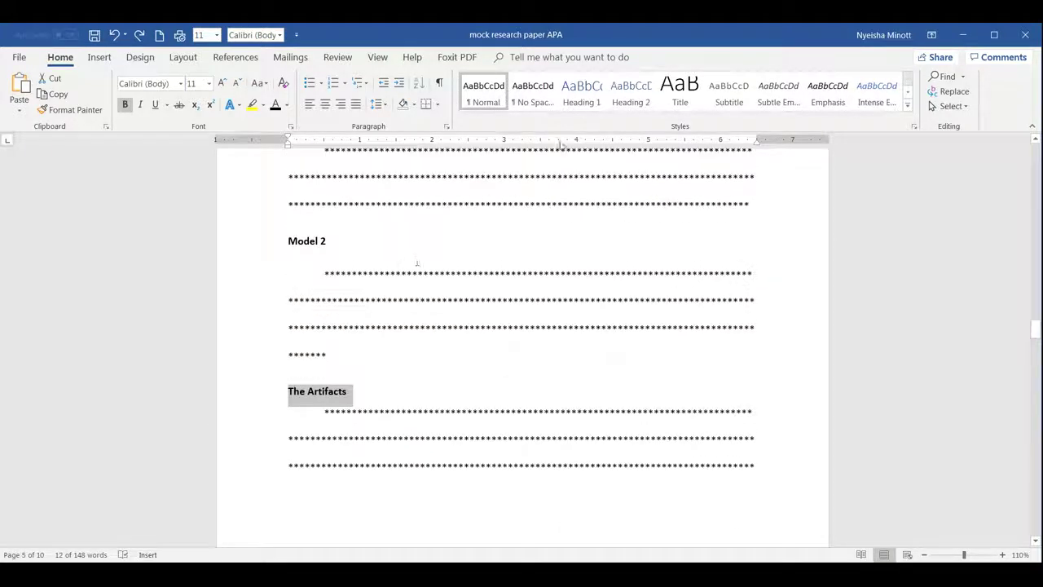
left_click(581, 102)
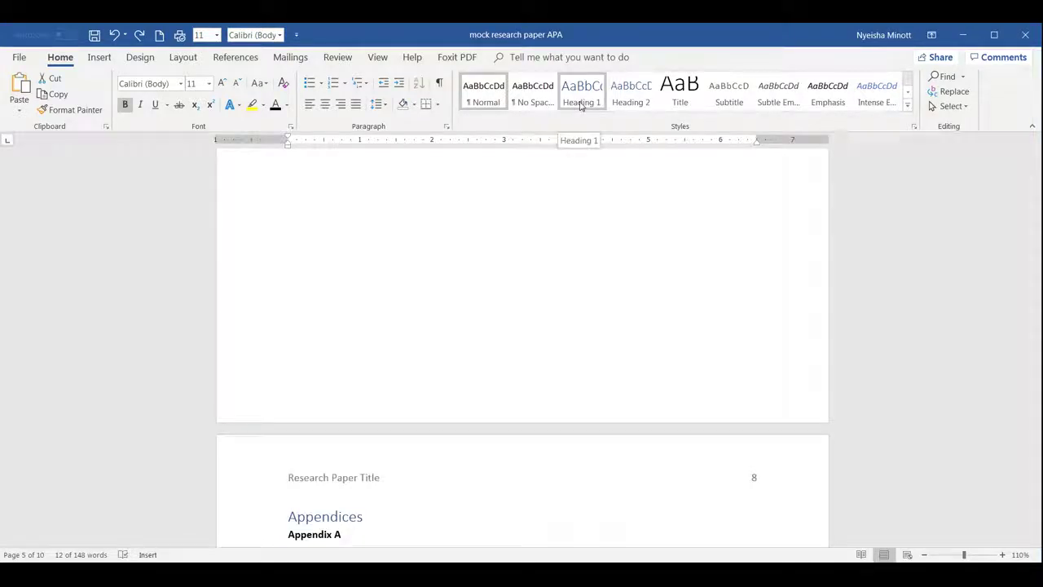
left_click(581, 107)
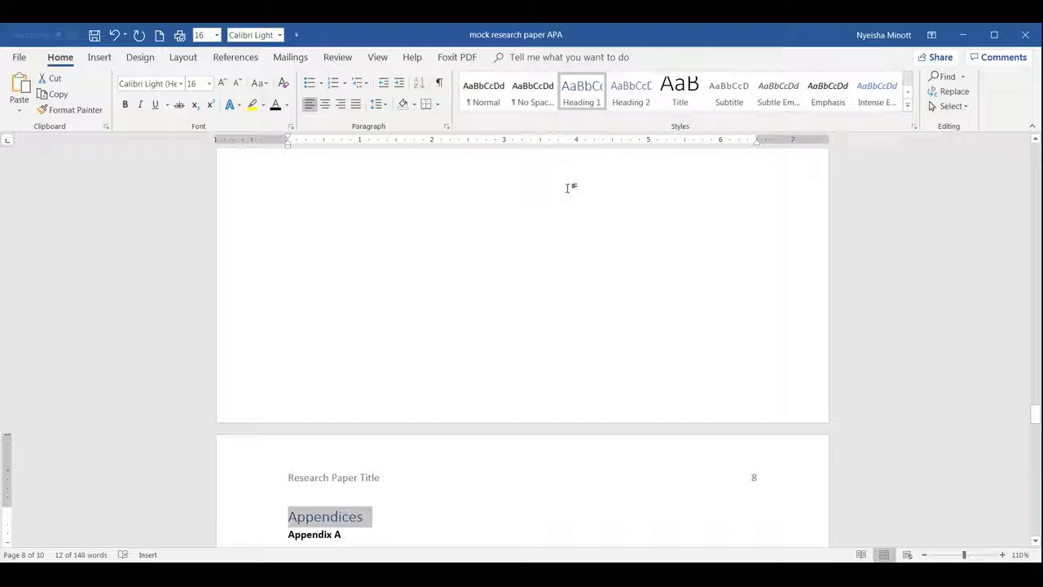
Format the selected headings as 12 pt Times New Roman in black and bold
scroll(568, 192, "down", 2)
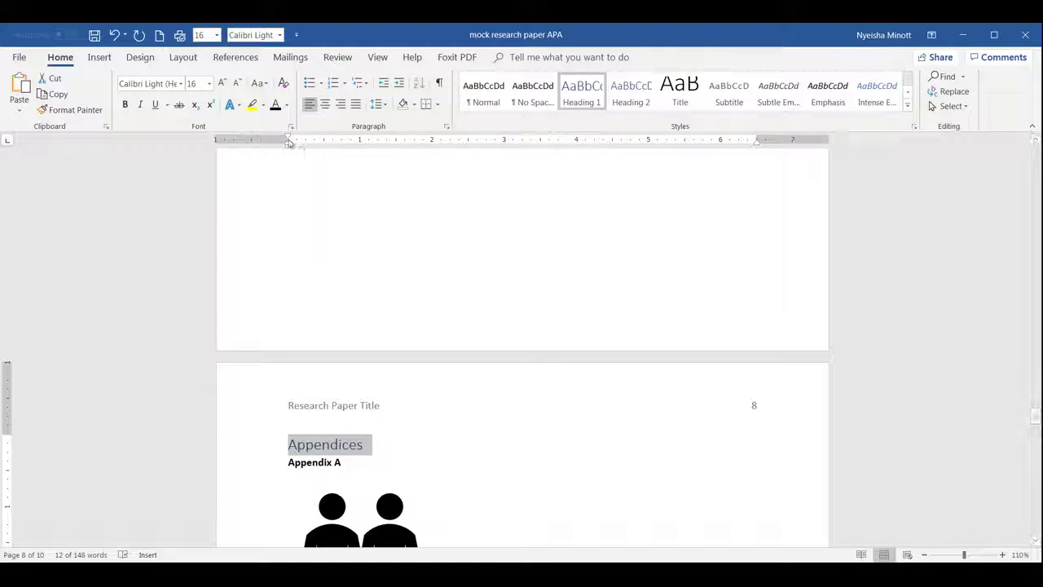
left_click(210, 84)
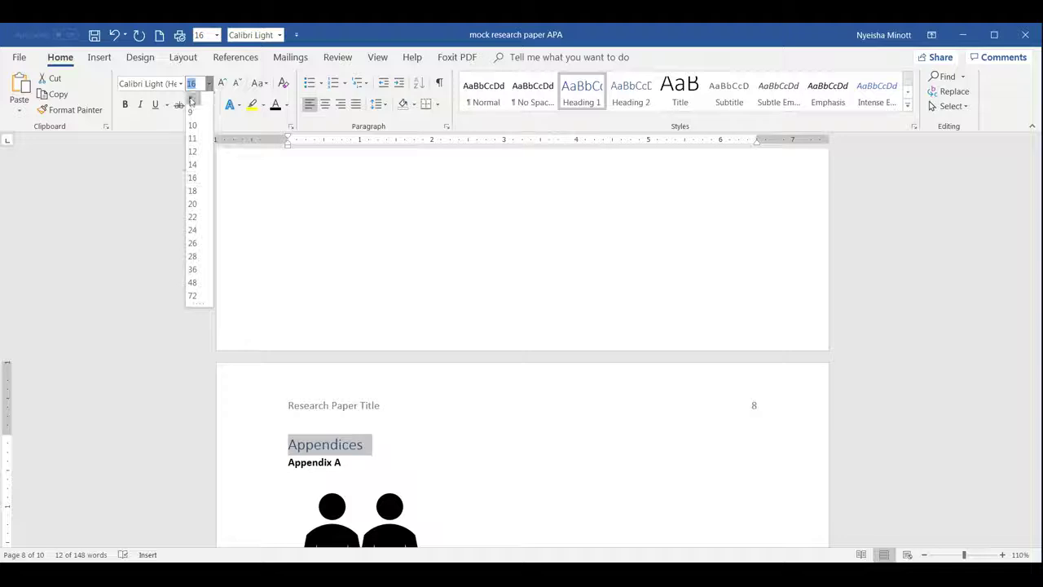
left_click(193, 152)
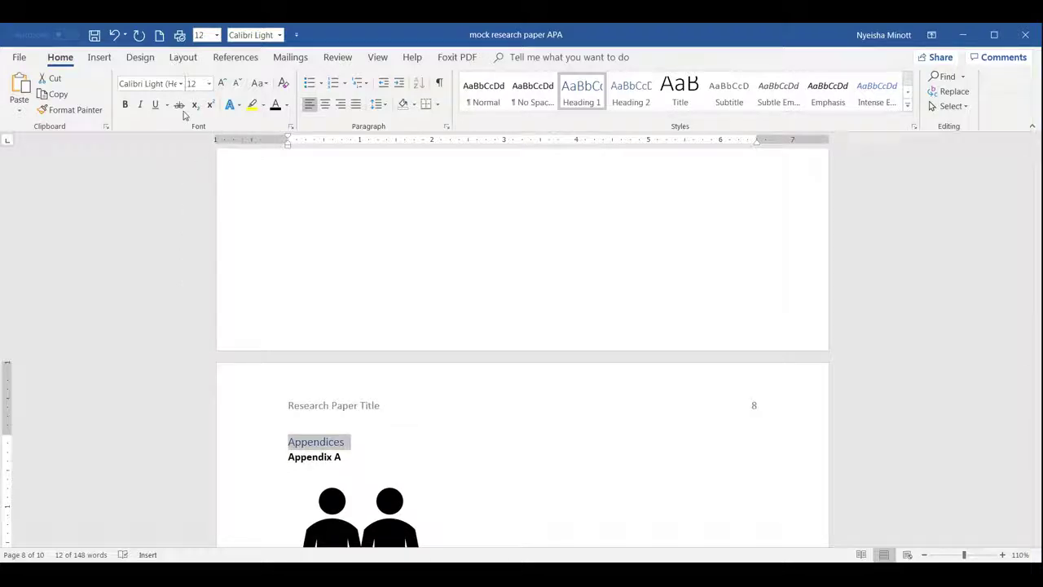
left_click(181, 84)
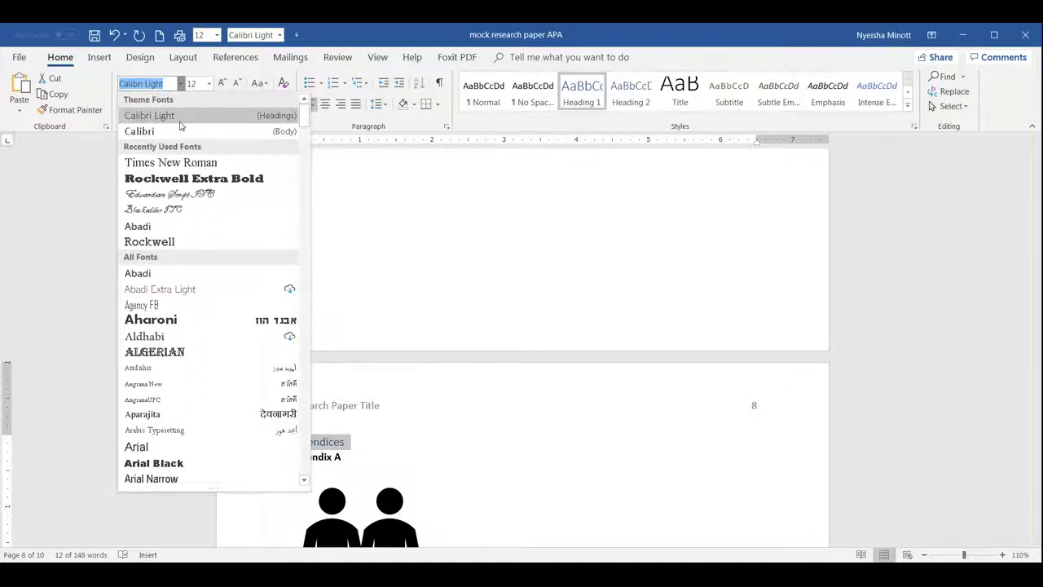
left_click(183, 164)
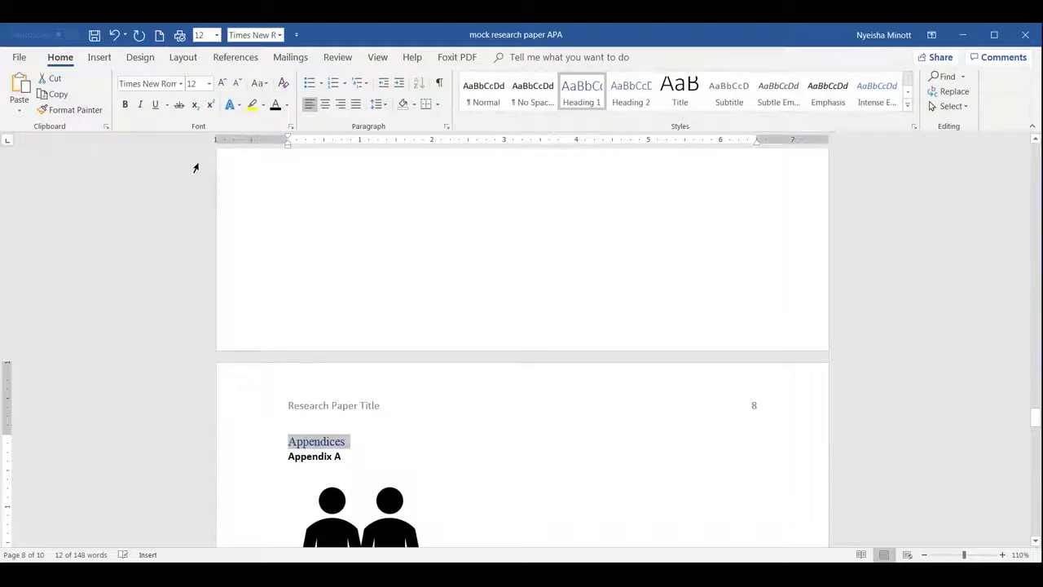
left_click(276, 106)
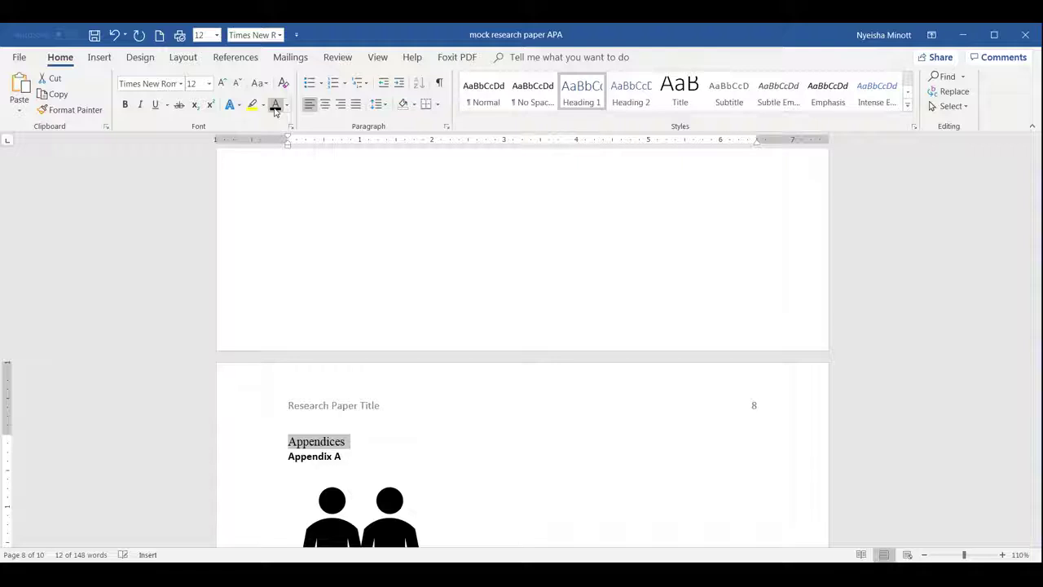
left_click(125, 107)
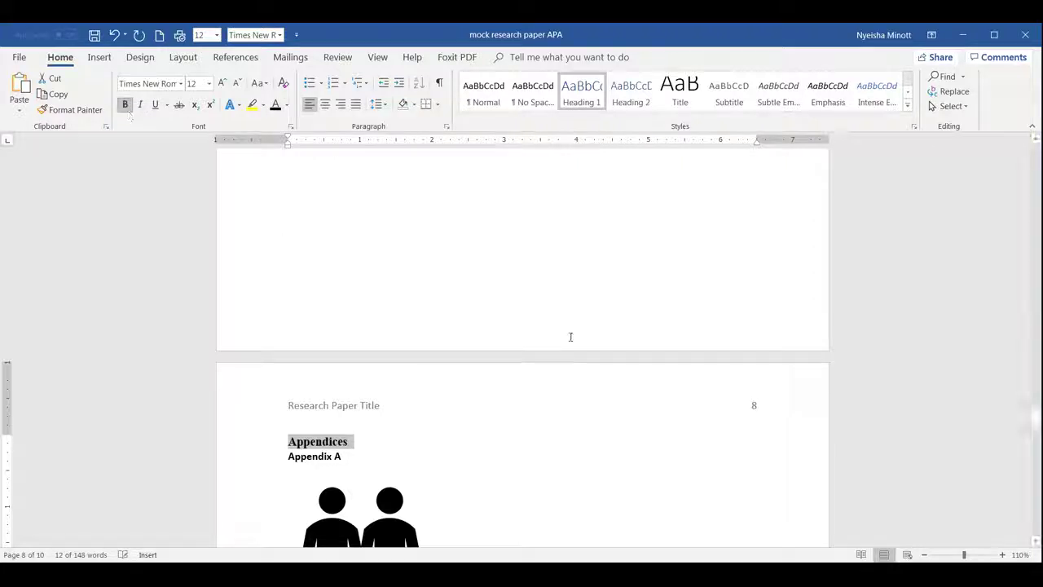
Insert the Automatic Table 2 table of contents at the start of the blank second page
left_click(1001, 343)
left_click_drag(1035, 410, 1025, 224)
scroll(652, 322, "up", 5)
scroll(653, 322, "up", 2)
left_click(299, 314)
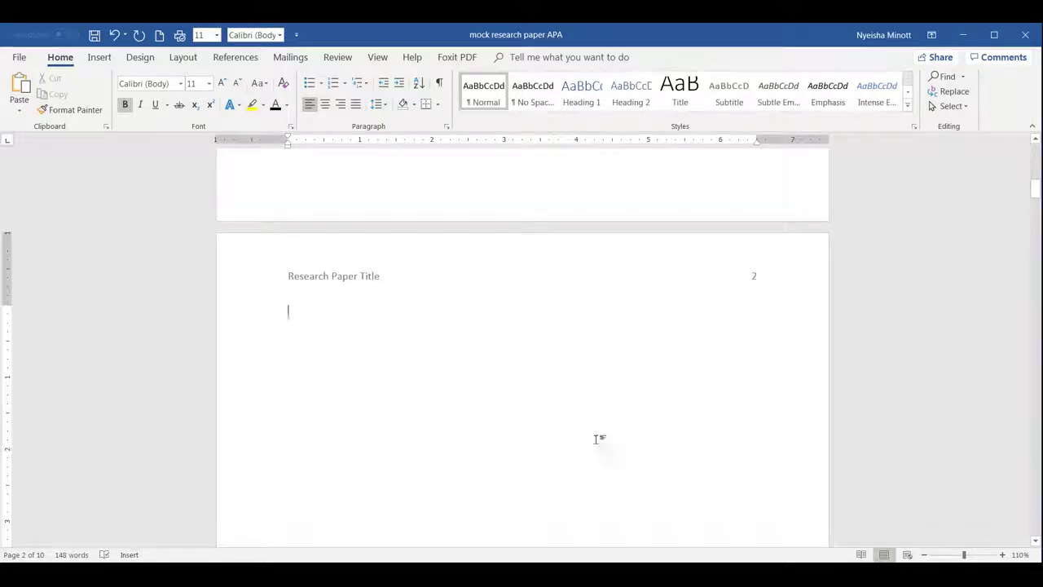
left_click(235, 58)
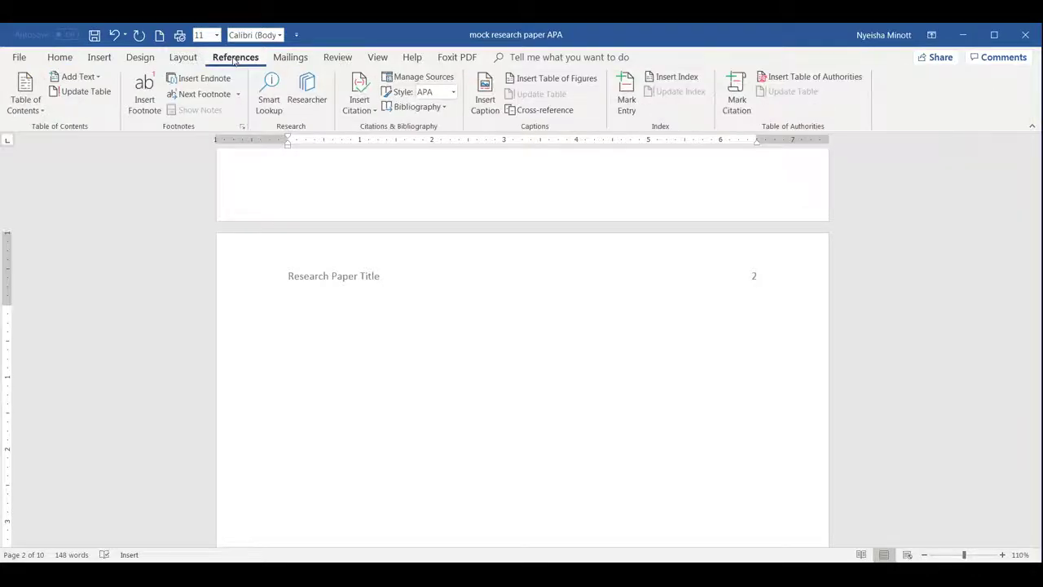
left_click(24, 111)
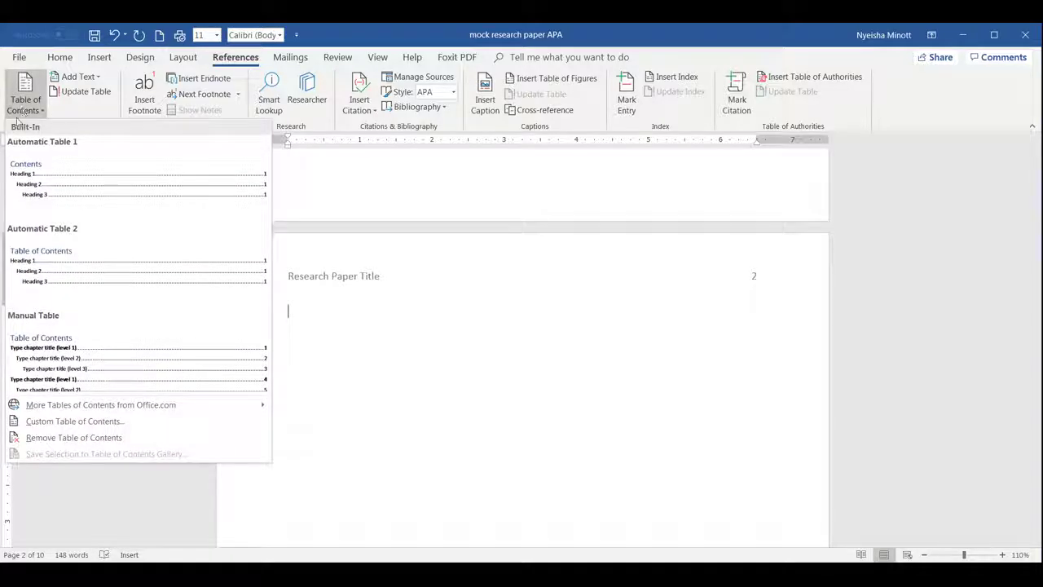
left_click(52, 250)
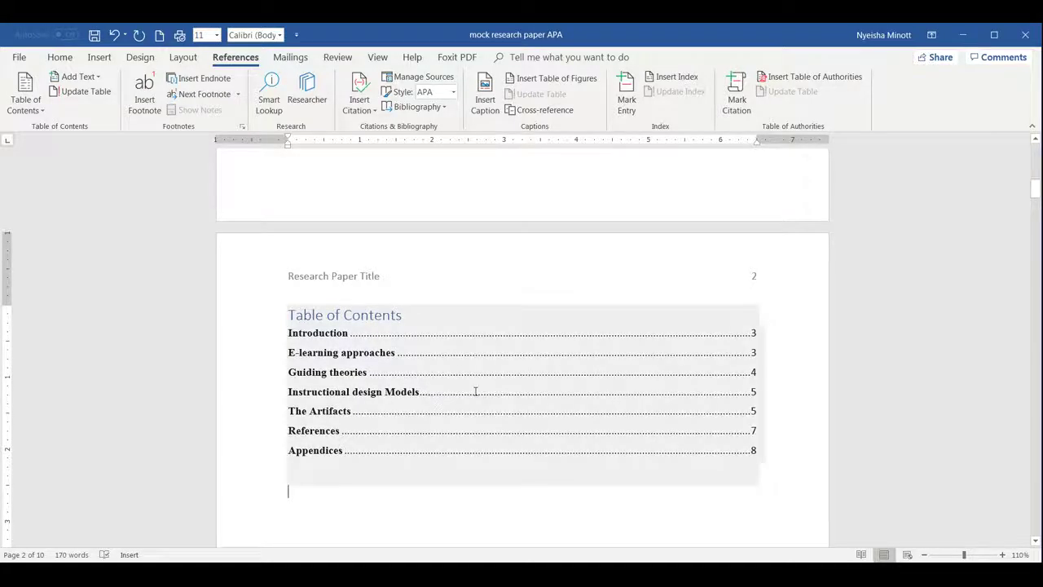
Select the Theory 1, Theory 2 and Theory 3 subheadings under Guiding theories together
scroll(381, 391, "down", 4)
scroll(351, 387, "down", 18)
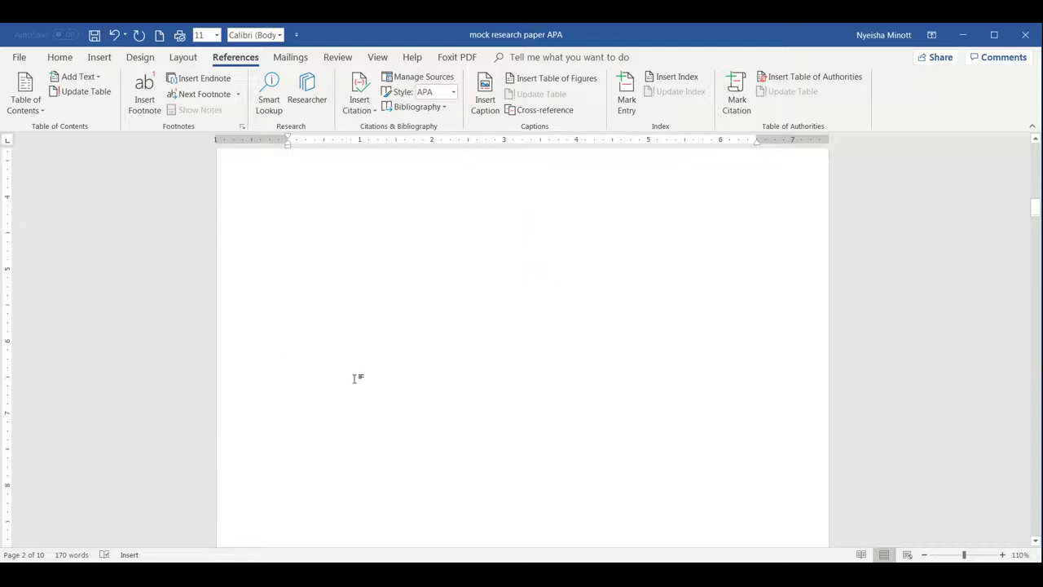
scroll(367, 384, "down", 20)
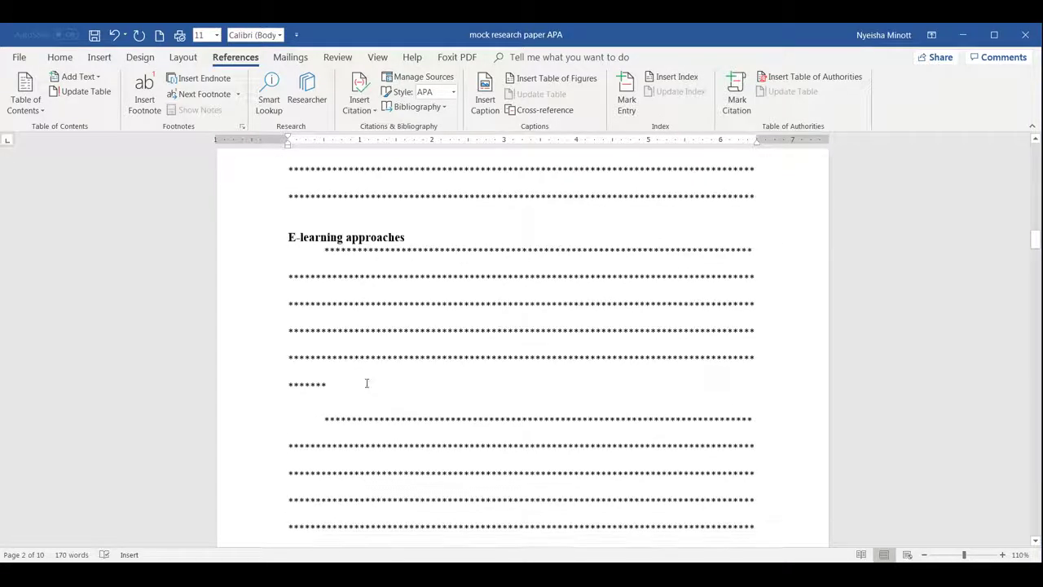
scroll(366, 381, "down", 2)
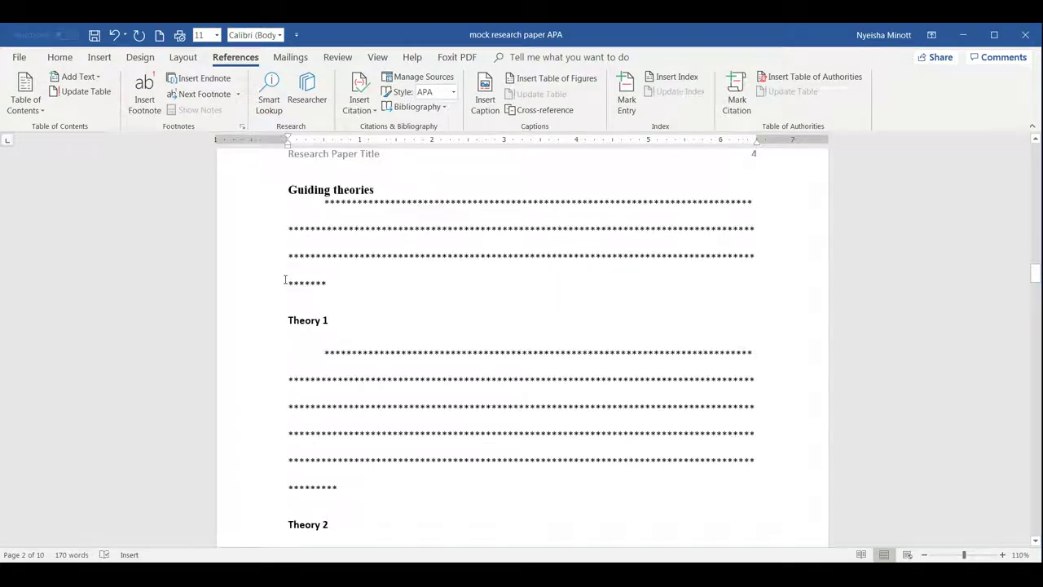
left_click(279, 325)
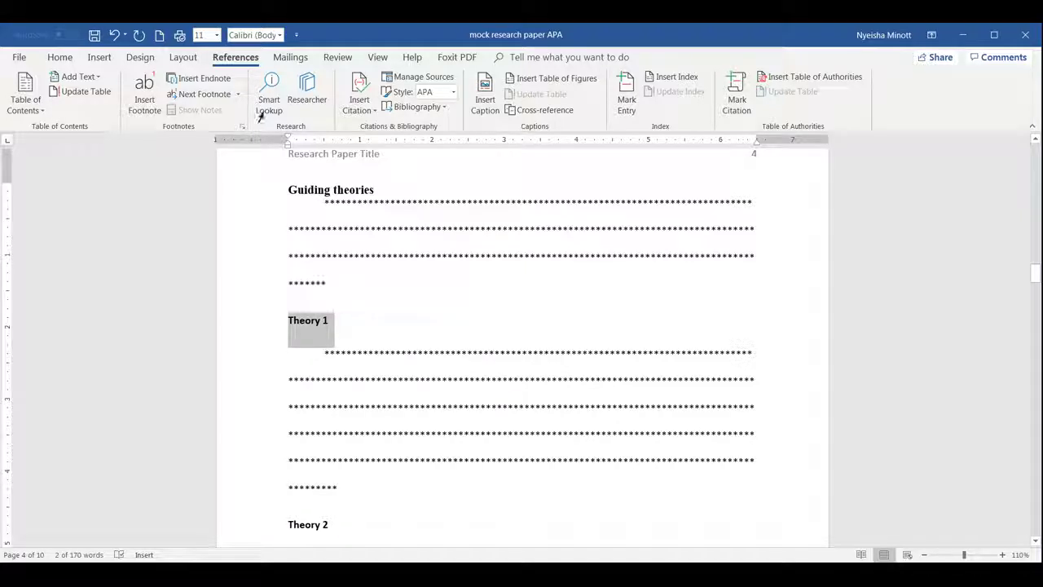
scroll(287, 303, "down", 3)
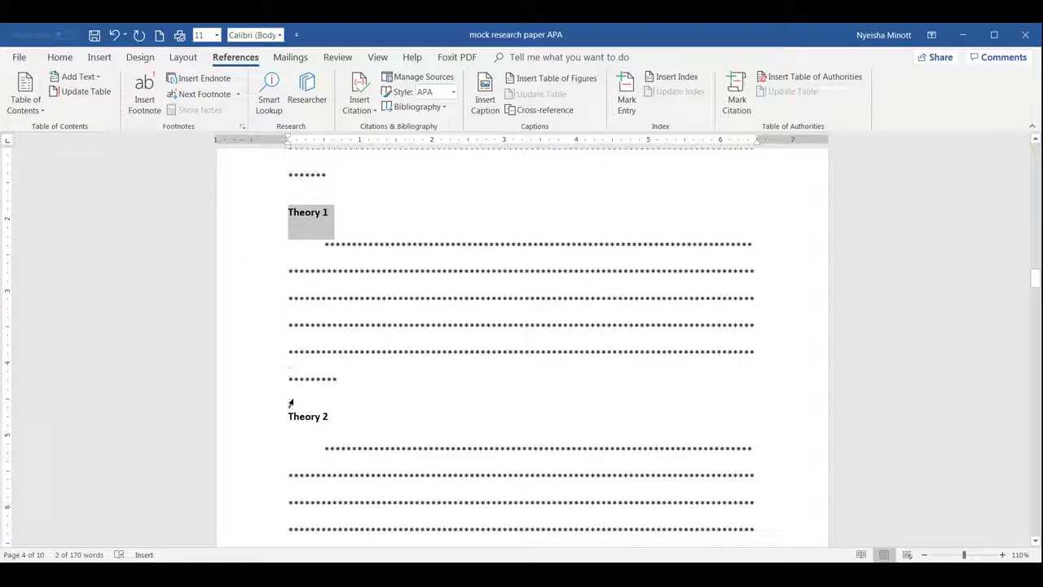
left_click(284, 422, "ctrl")
scroll(286, 408, "down", 6)
left_click(285, 411, "ctrl")
Add the Model 1 and Model 2 subheadings under Instructional design Models to the current selection
scroll(285, 410, "down", 14)
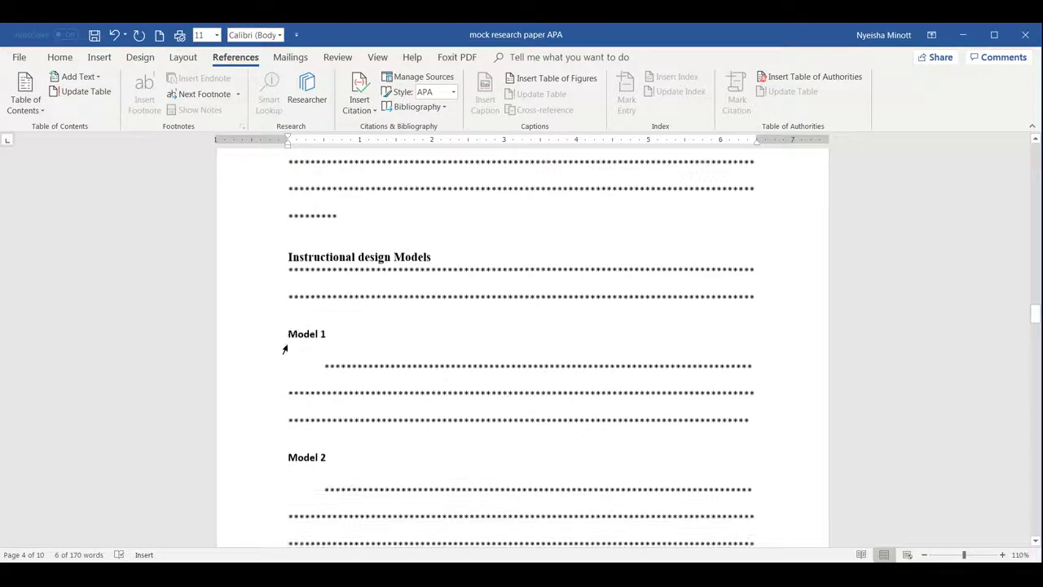
left_click(285, 334, "ctrl")
left_click(289, 457, "ctrl")
scroll(469, 395, "up", 1)
scroll(473, 393, "up", 10)
Add the Appendix A, Appendix B and Appendix C subheadings to the current selection
scroll(477, 393, "down", 18)
scroll(481, 391, "down", 20)
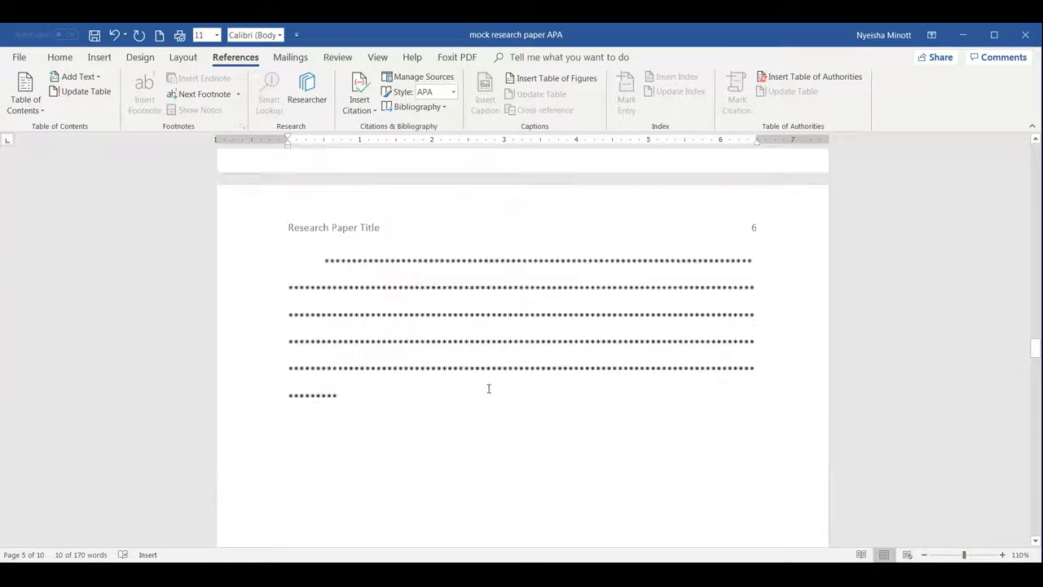
scroll(480, 385, "down", 20)
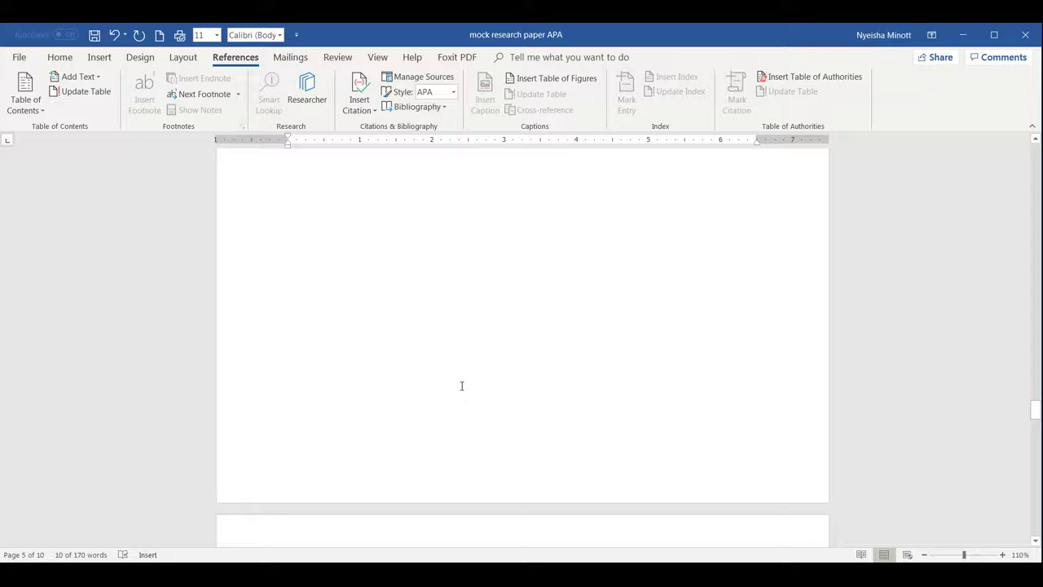
left_click(270, 254)
scroll(310, 275, "down", 20)
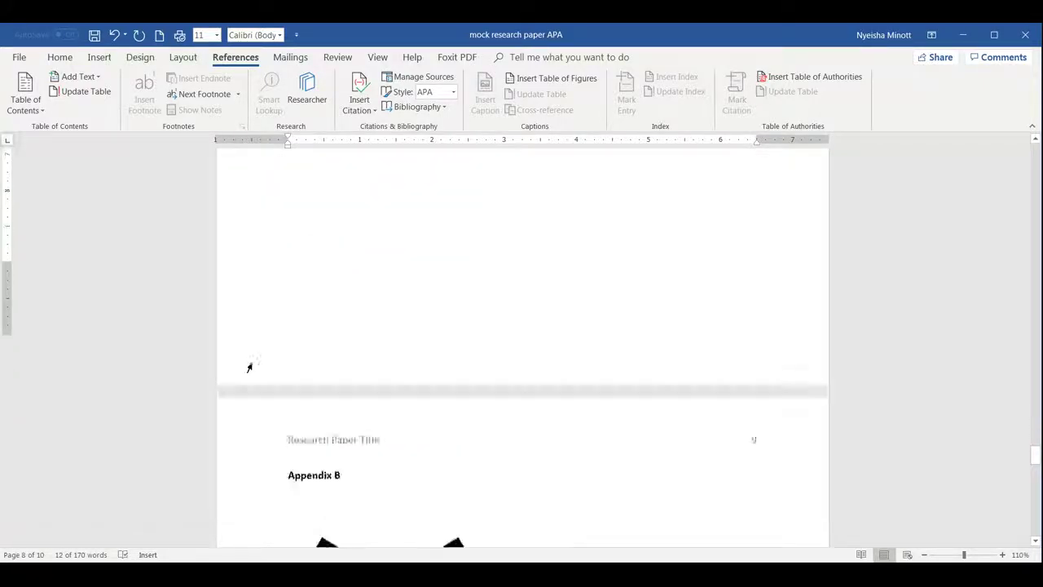
scroll(249, 367, "down", 4)
left_click(267, 285, "ctrl")
scroll(259, 351, "down", 12)
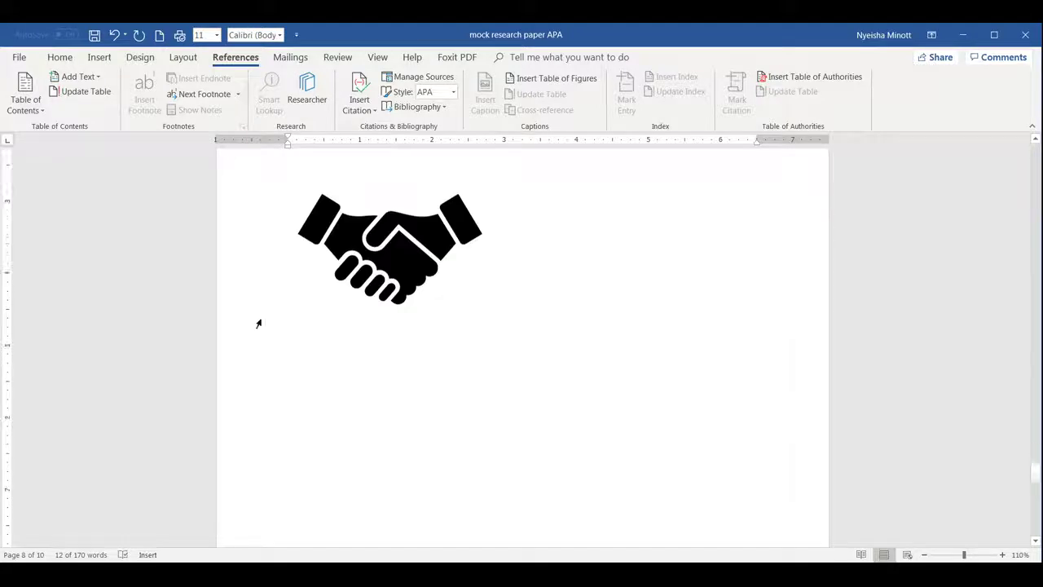
scroll(259, 375, "down", 4)
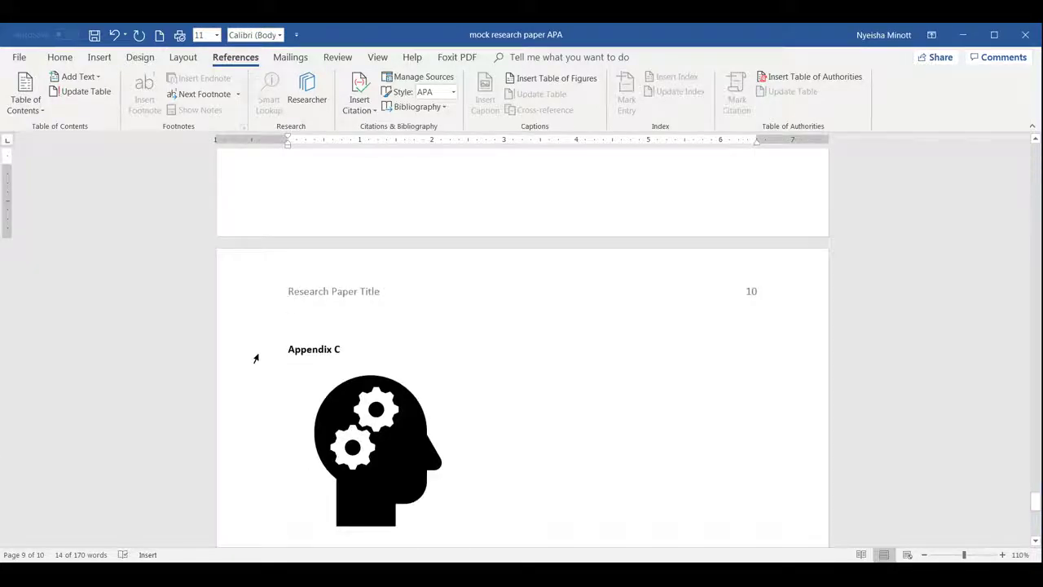
left_click(255, 358, "ctrl")
Apply the Heading 2 style to all the selected theory, model and appendix subheadings
left_click_drag(1035, 494, 1034, 189)
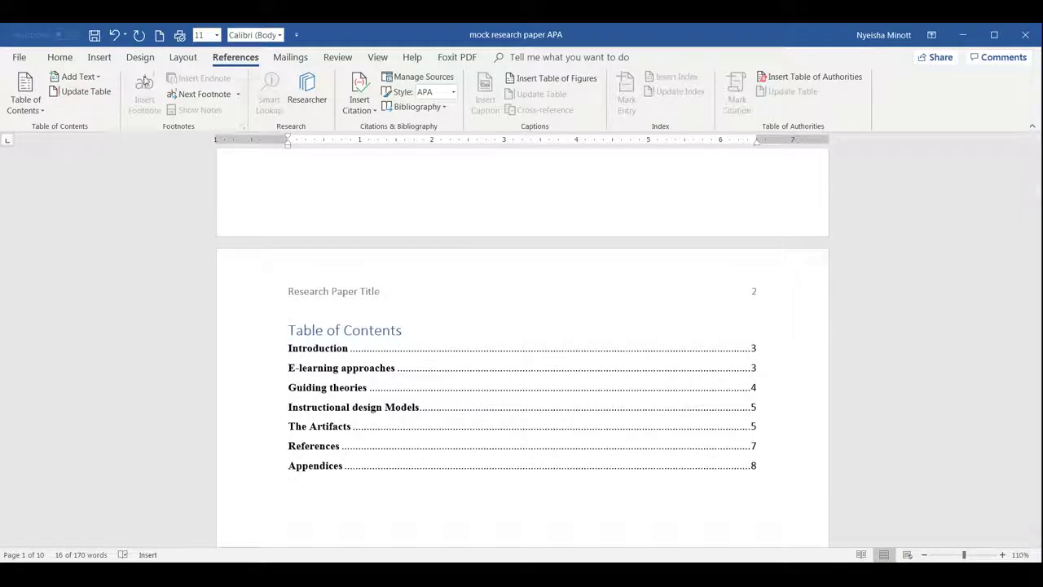
left_click(60, 57)
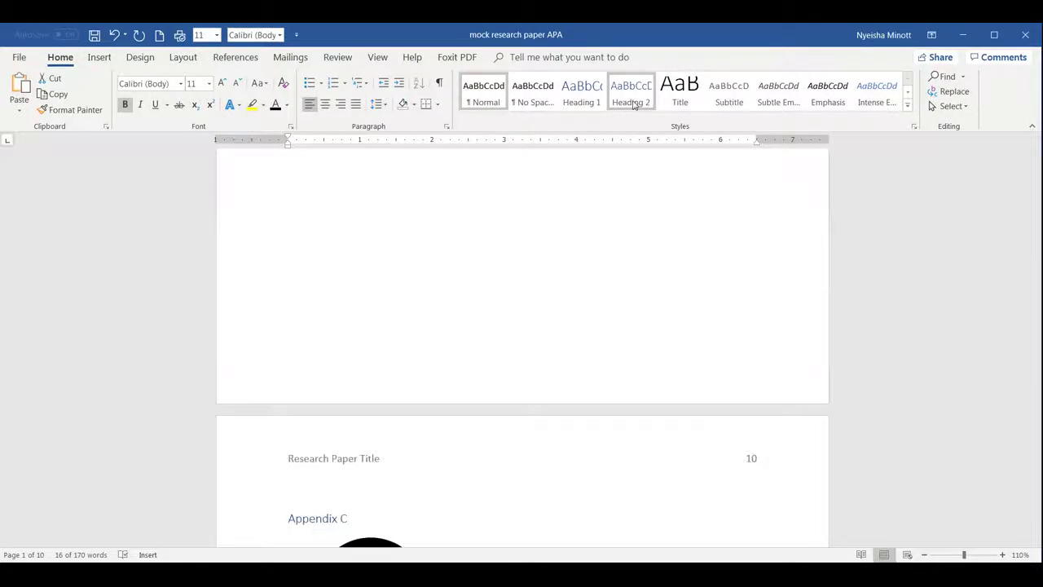
left_click(634, 96)
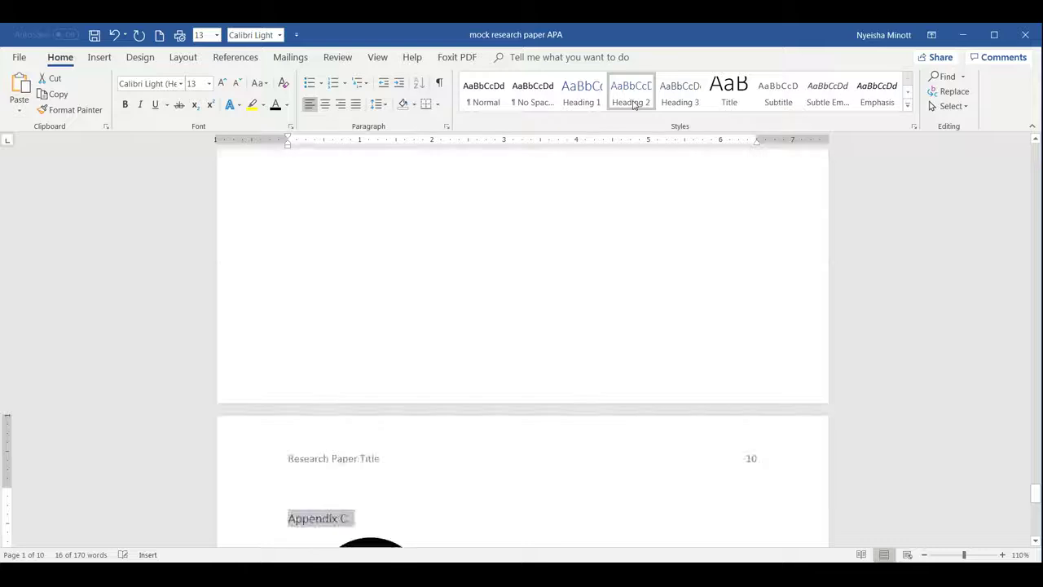
Format the selected subheadings as 12 pt Times New Roman in black and bold
left_click(209, 85)
left_click(195, 154)
left_click(180, 84)
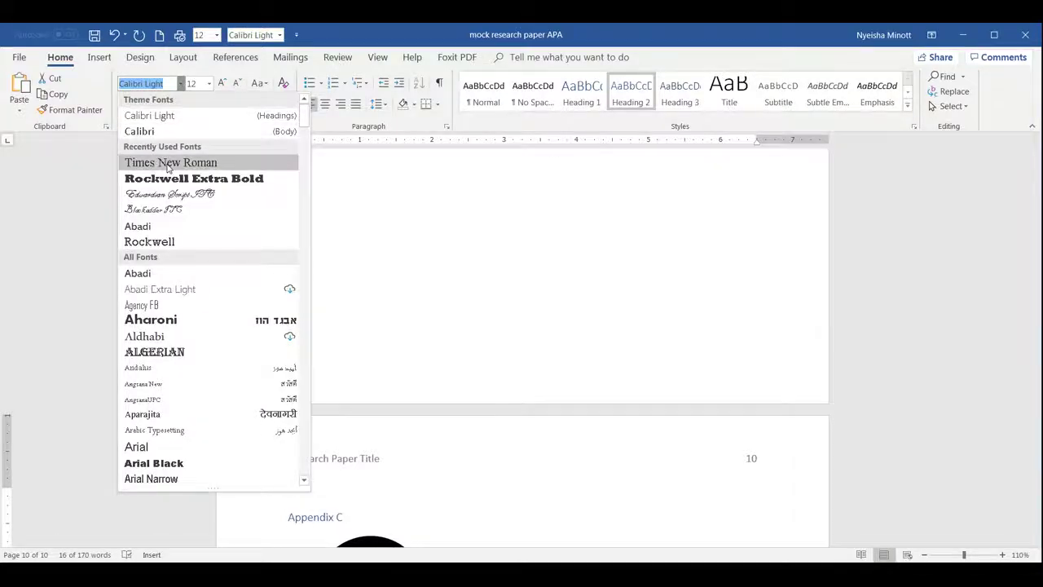
left_click(168, 163)
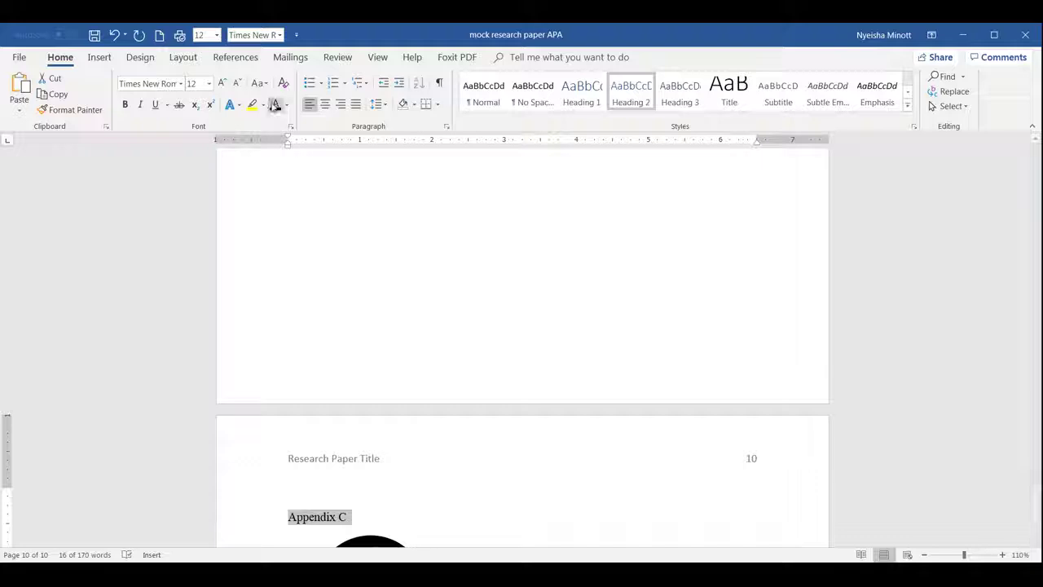
left_click(127, 105)
Update the entire table of contents on page 2 so it includes the new subheadings
left_click_drag(1034, 492, 1017, 175)
left_click(485, 418)
scroll(468, 431, "down", 1)
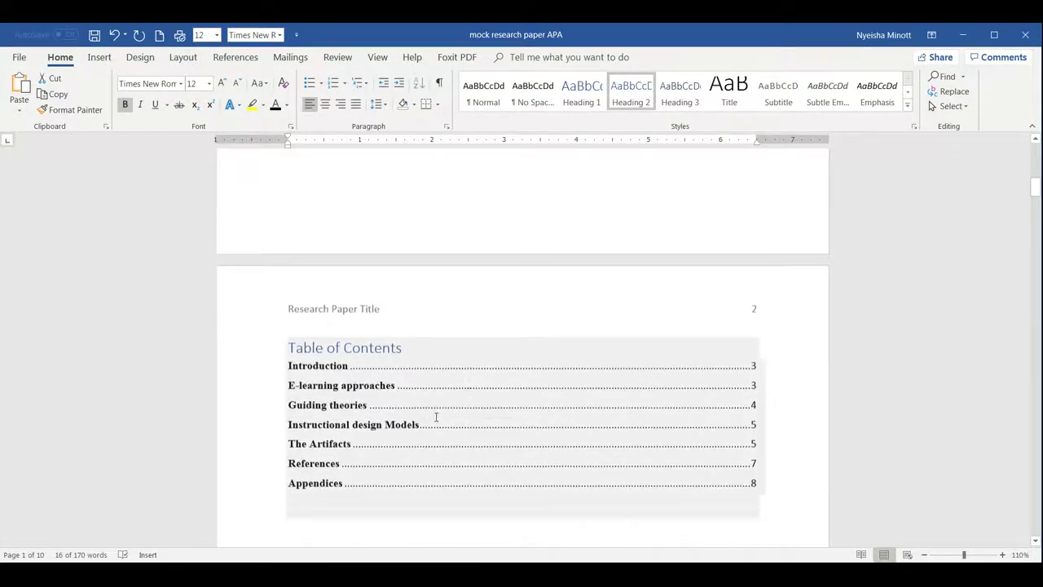
left_click(355, 372)
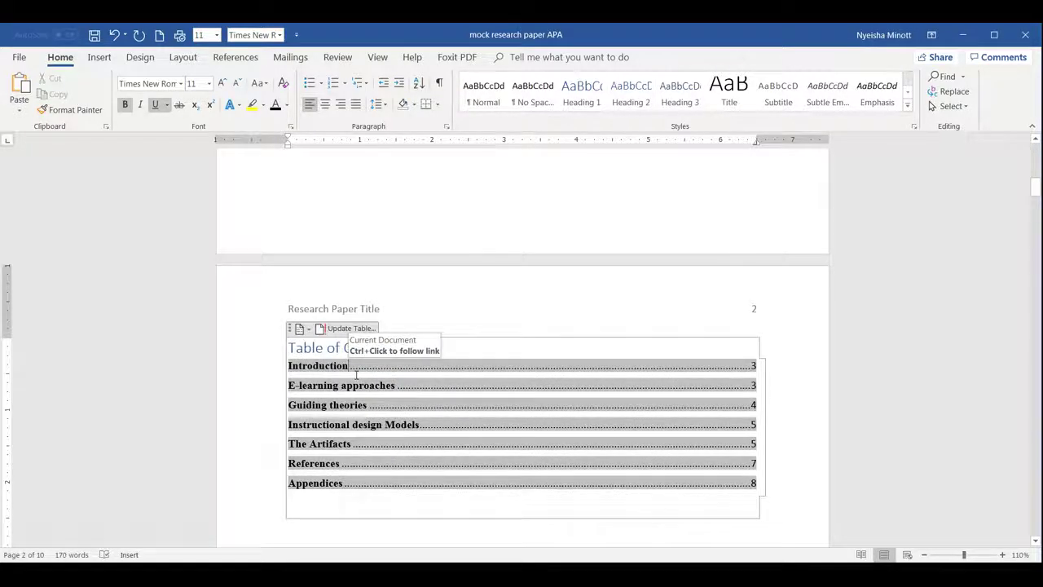
left_click(346, 328)
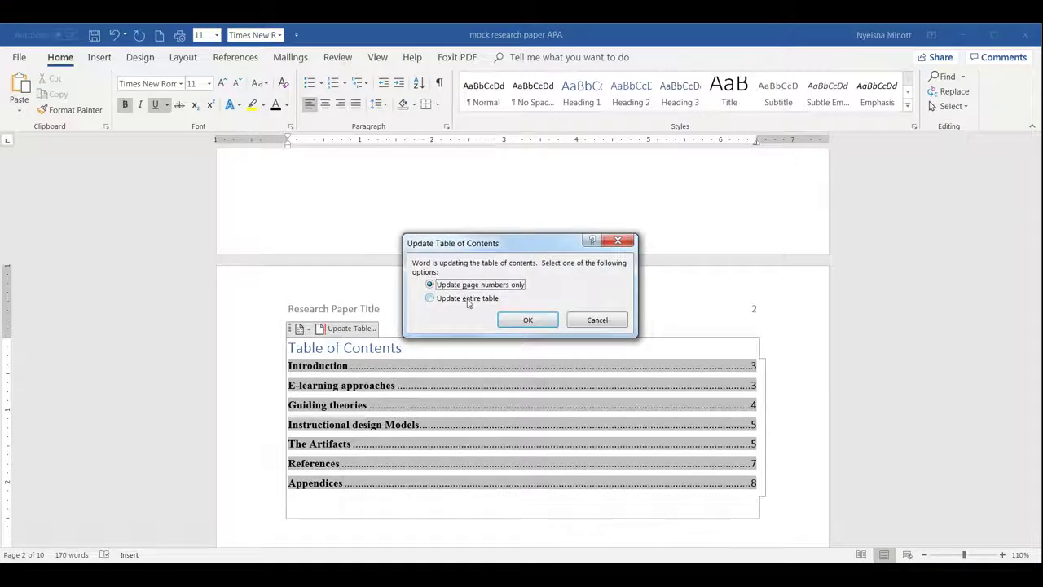
left_click(468, 300)
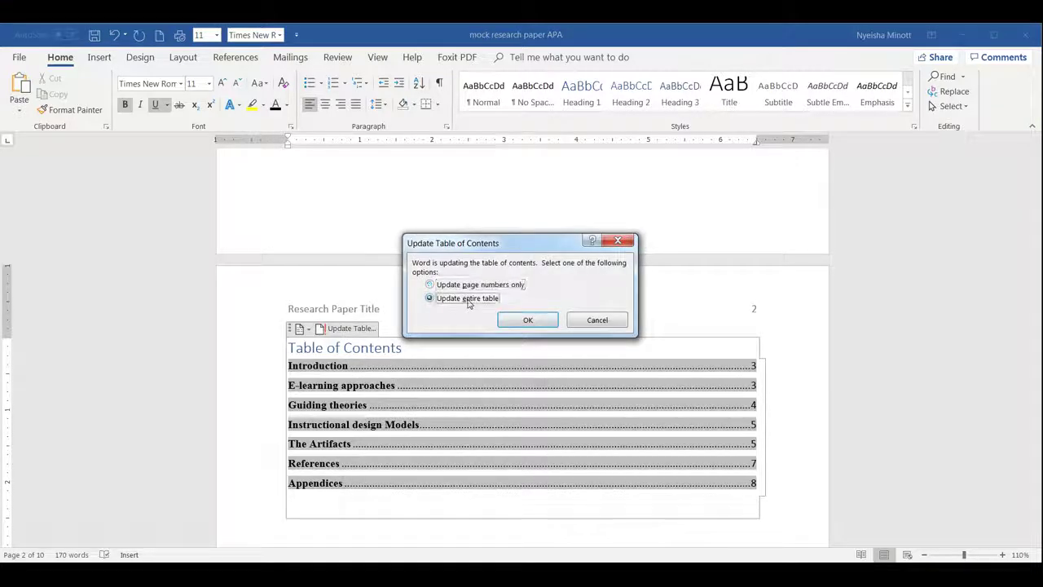
left_click(530, 322)
scroll(530, 324, "down", 3)
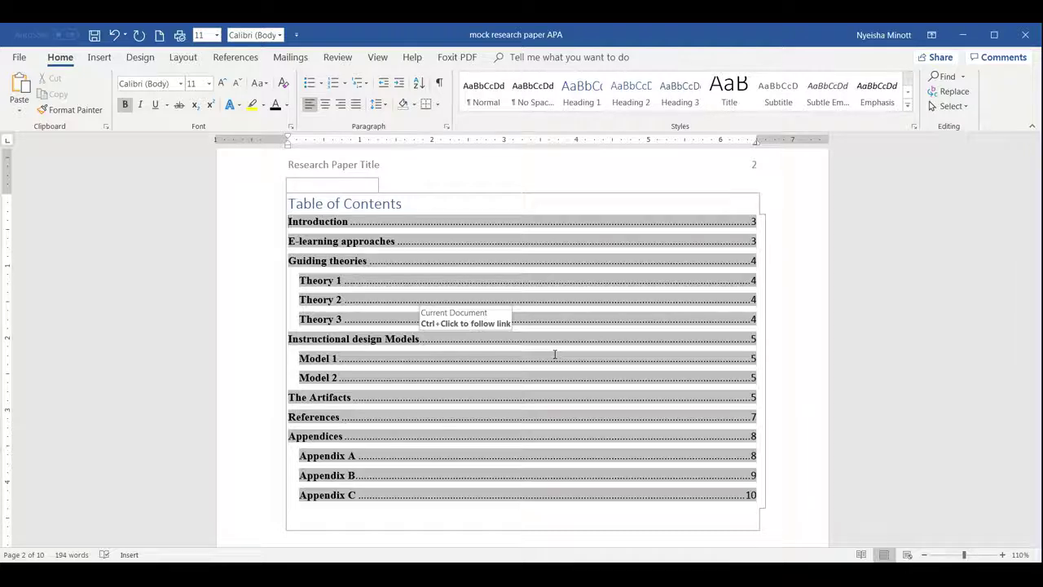
Center the Table of Contents title and format it as 12 pt Times New Roman in black
left_click(412, 203)
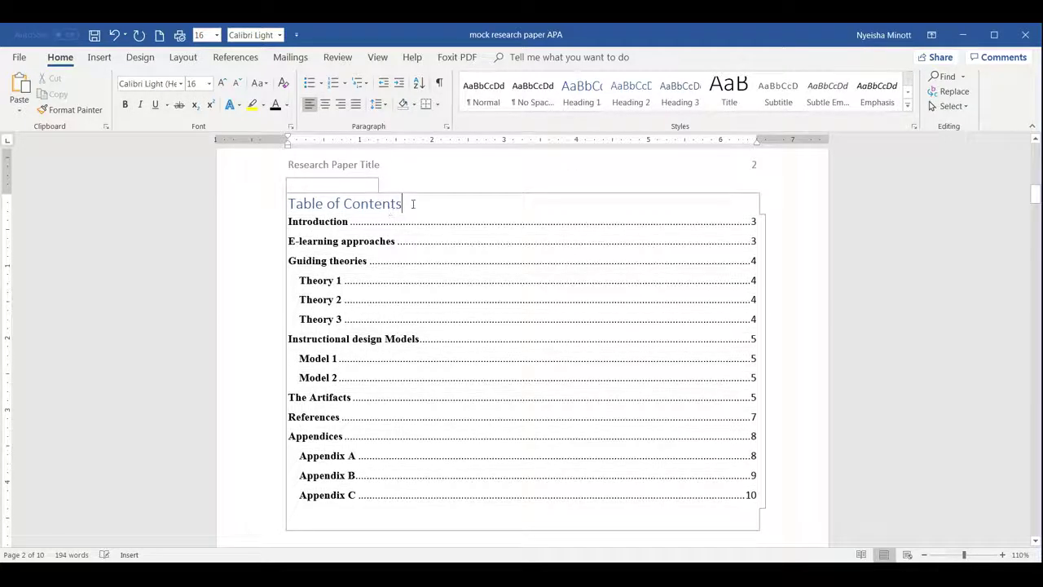
triple_click(405, 206)
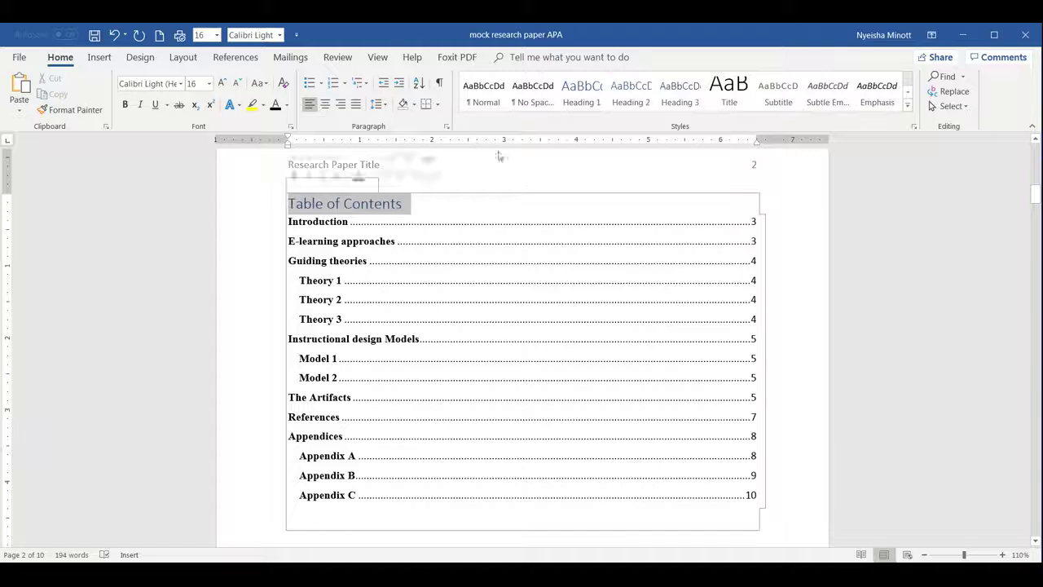
key("ctrl+e")
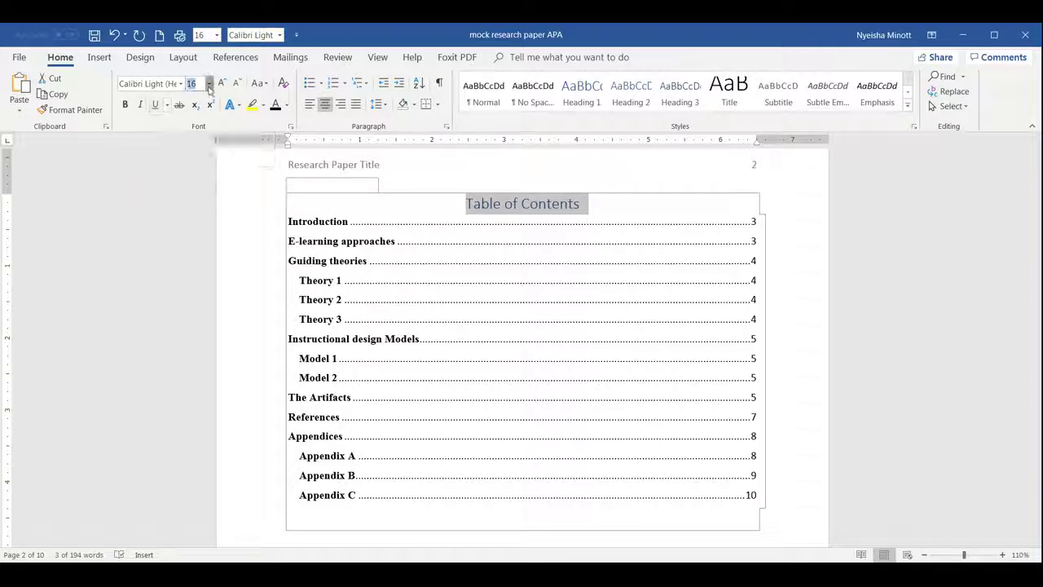
left_click(209, 88)
left_click(195, 154)
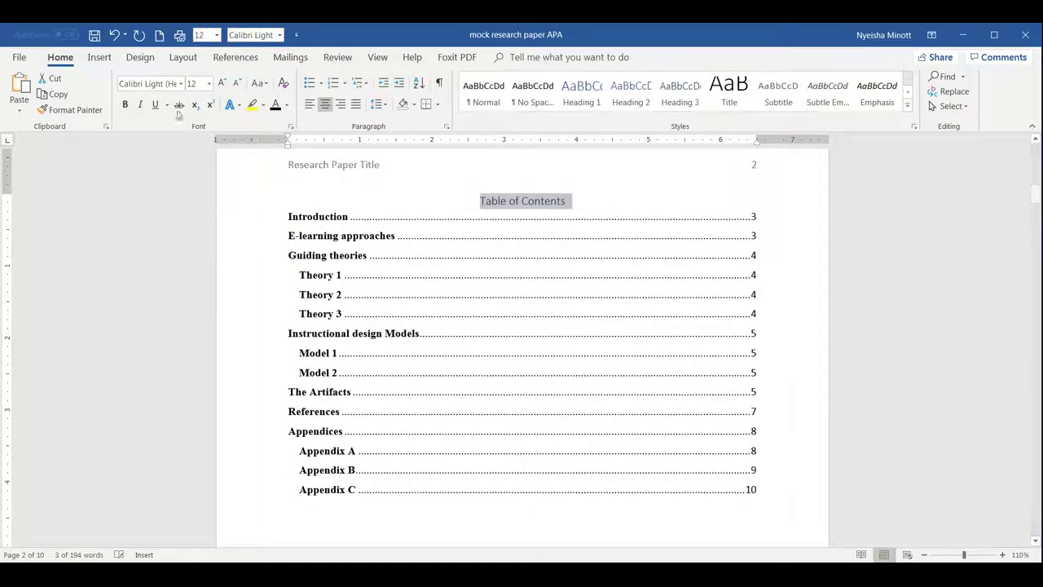
left_click(180, 83)
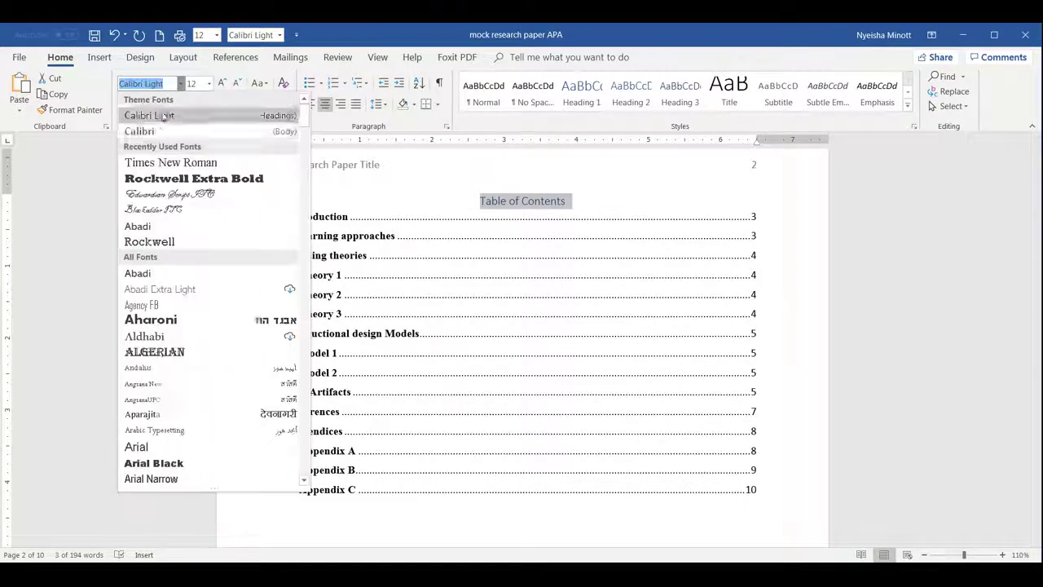
left_click(160, 162)
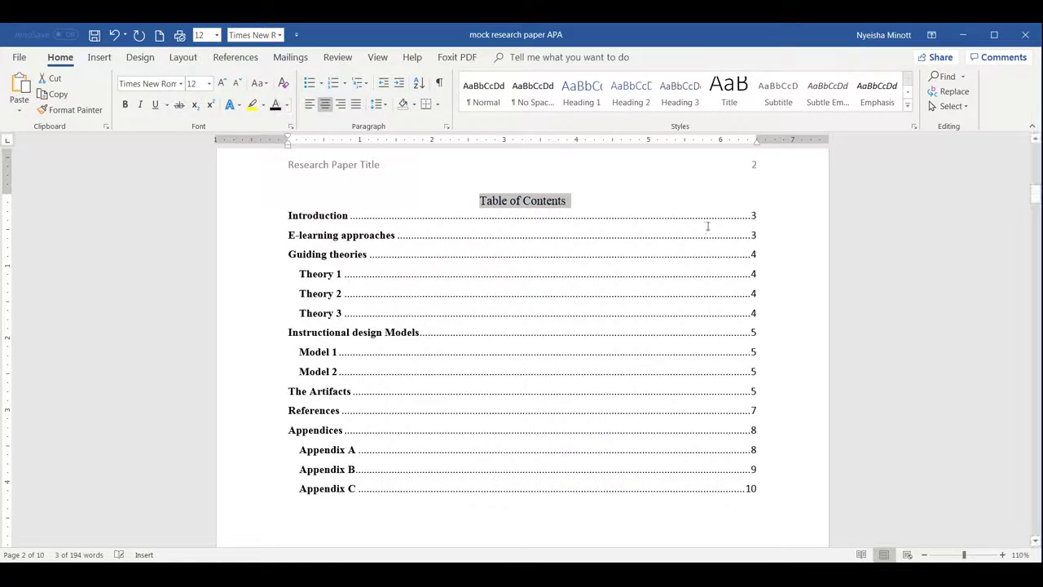
left_click(661, 202)
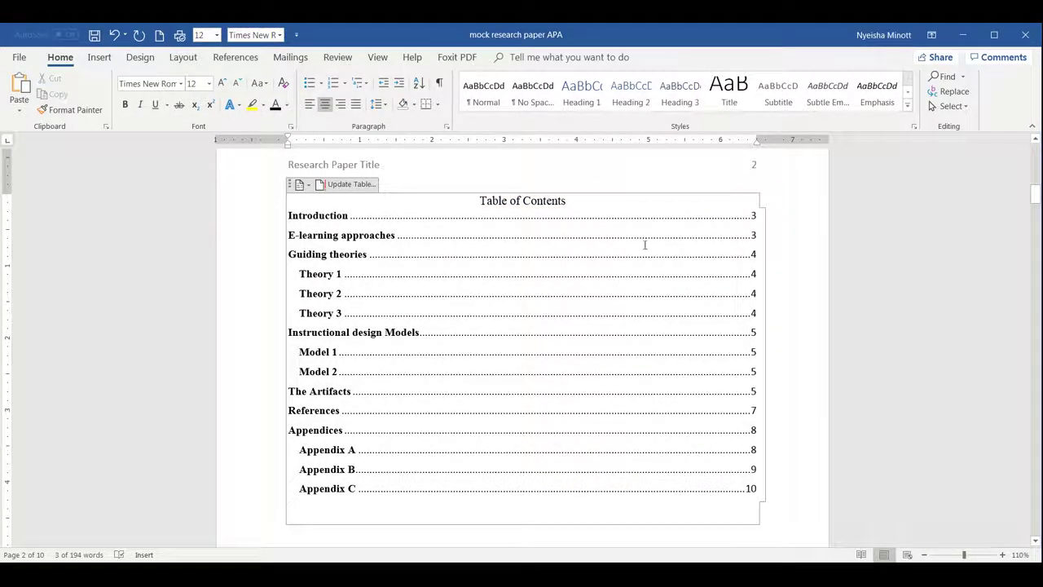
Delete The Artifacts heading on page 5 together with the body text below it on that page
scroll(492, 354, "down", 1)
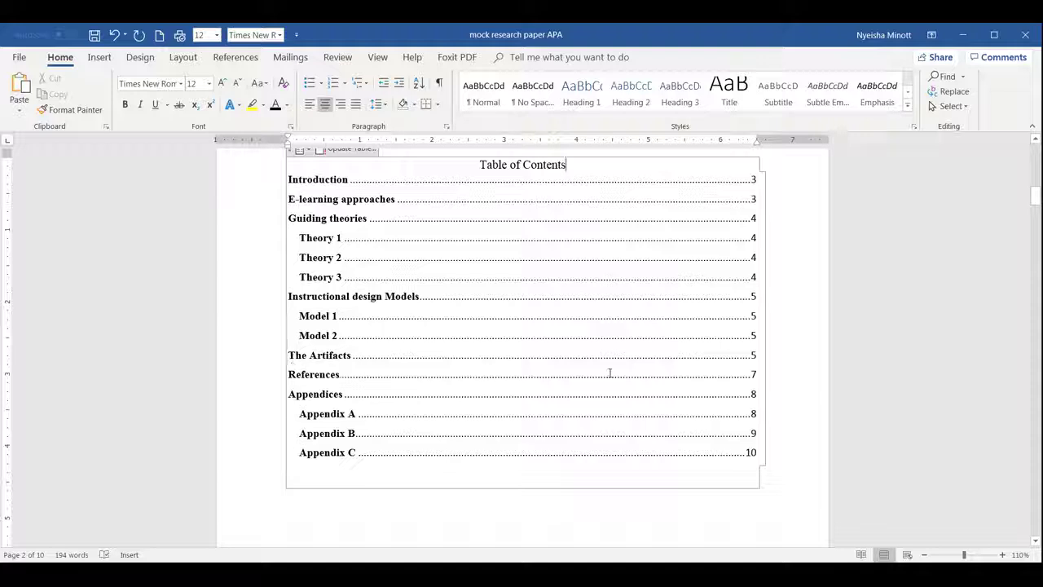
left_click_drag(1032, 208, 985, 334)
scroll(347, 301, "up", 3)
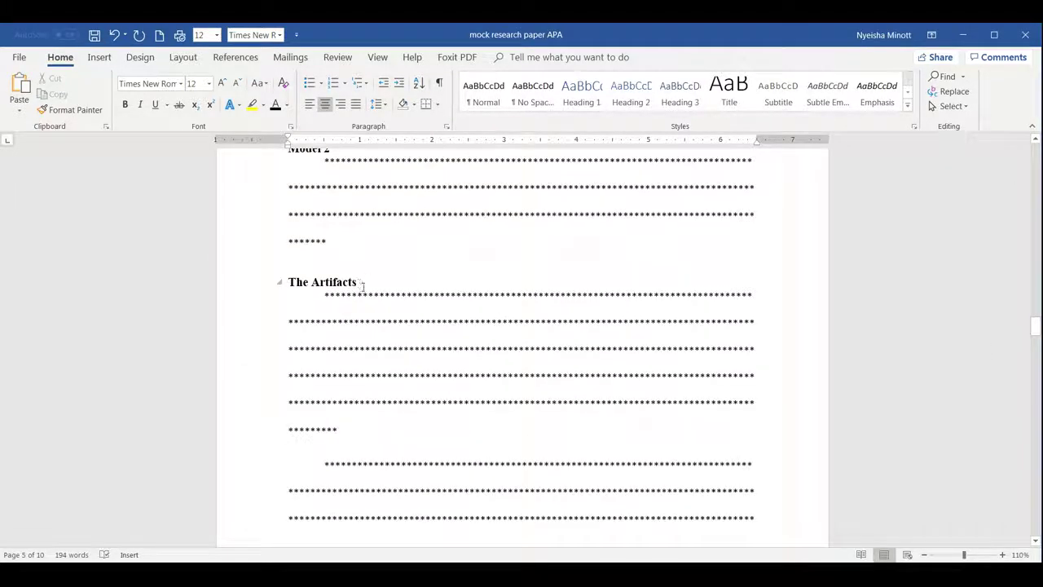
left_click_drag(364, 284, 308, 284)
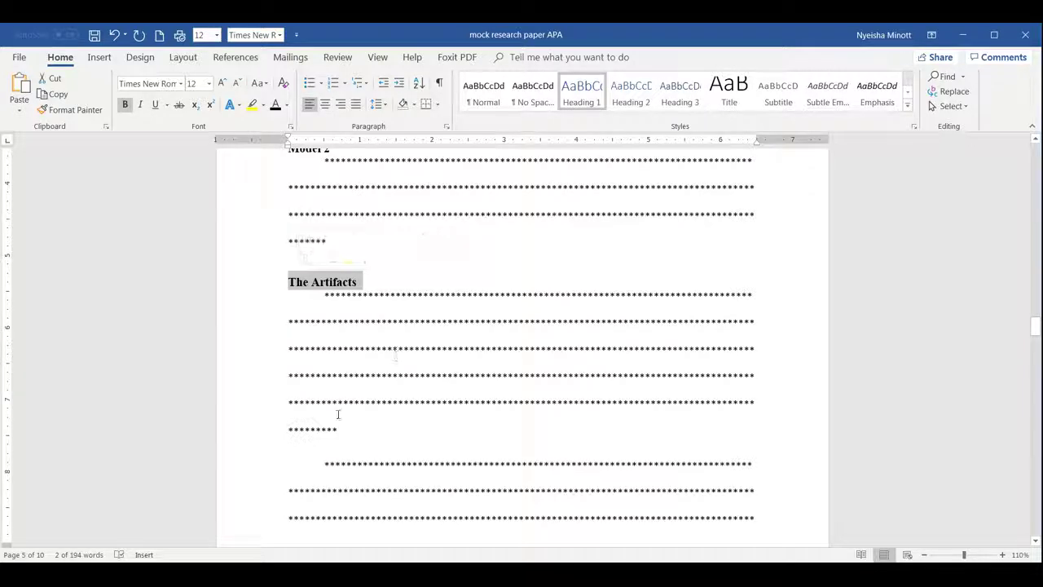
scroll(524, 433, "down", 2)
left_click_drag(759, 449, 286, 214)
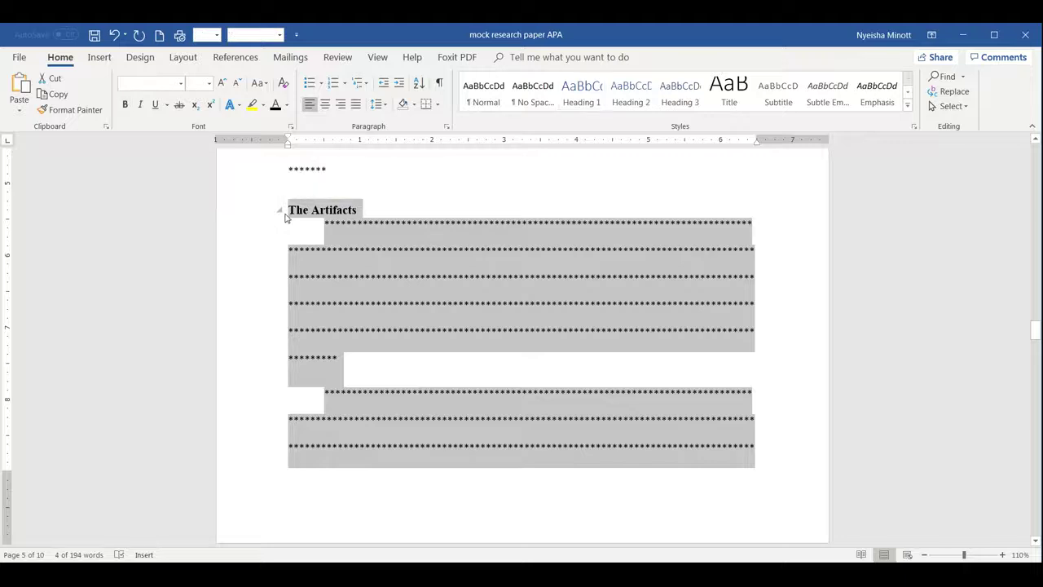
key("BackSpace")
Paste the removed The Artifacts section on a new line above the Guiding theories heading on page 4
scroll(325, 225, "up", 15)
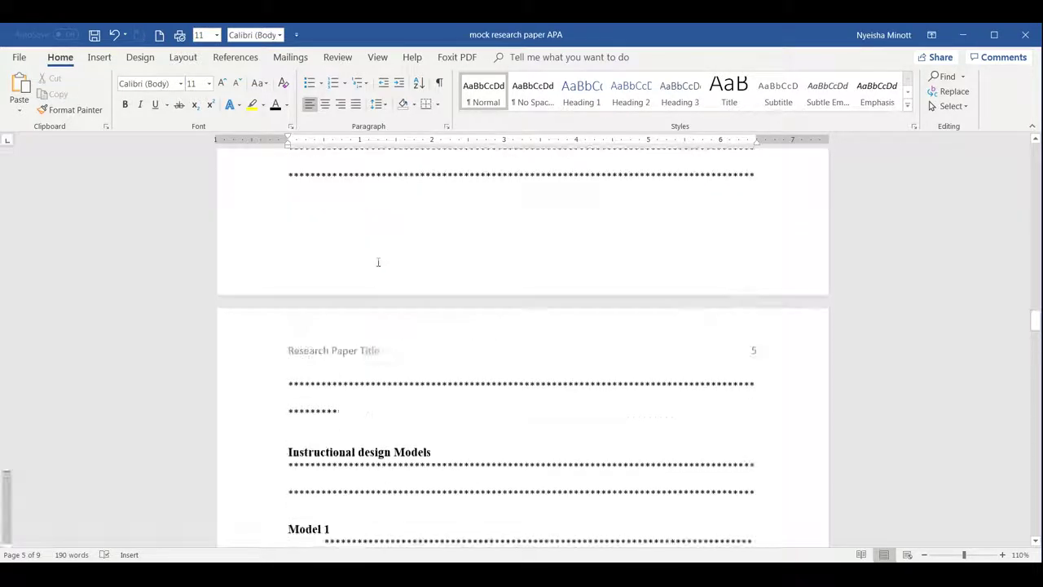
scroll(355, 294, "up", 5)
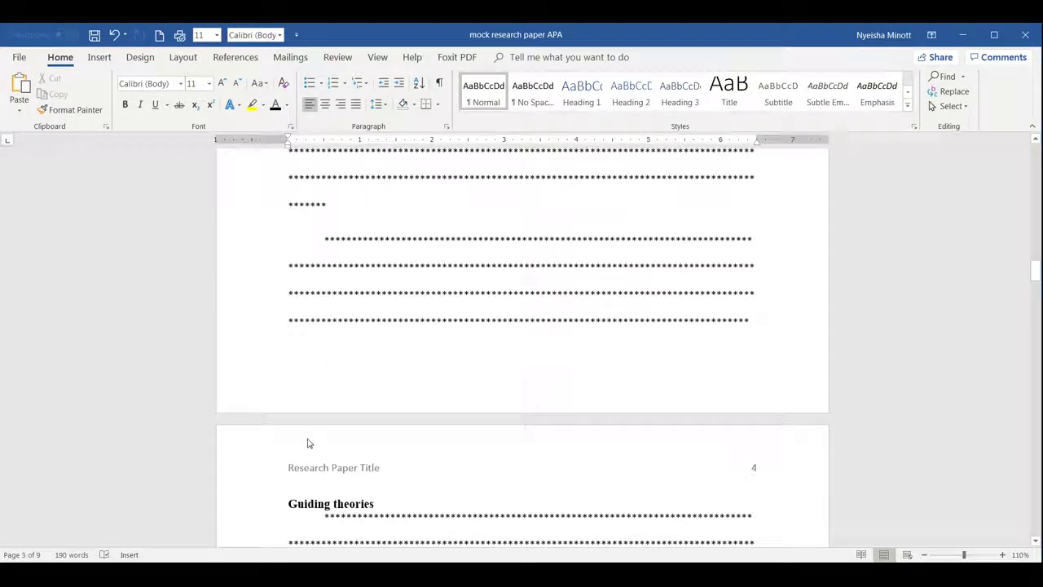
left_click(285, 505)
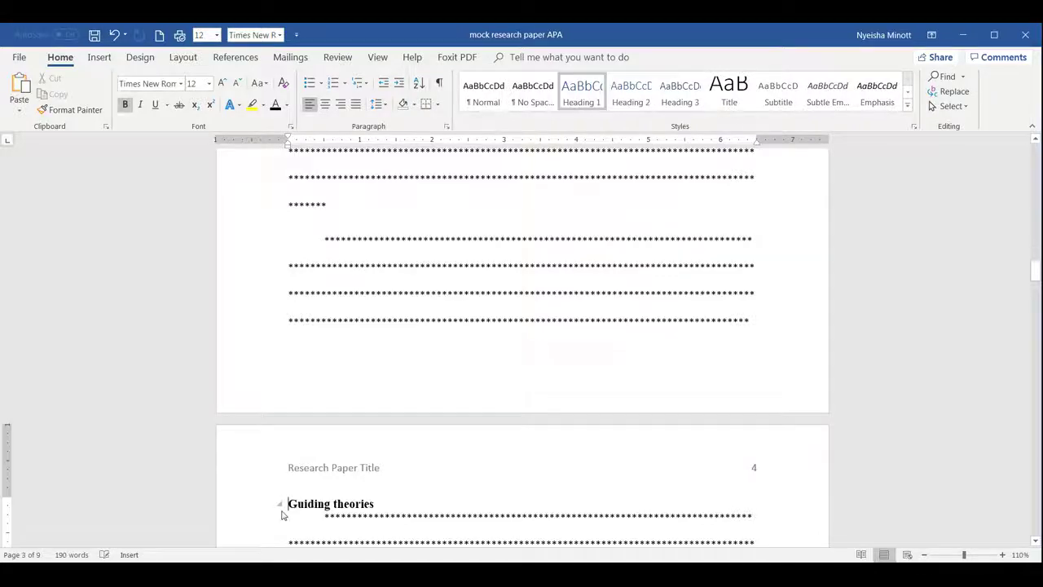
key("Return")
key("Up")
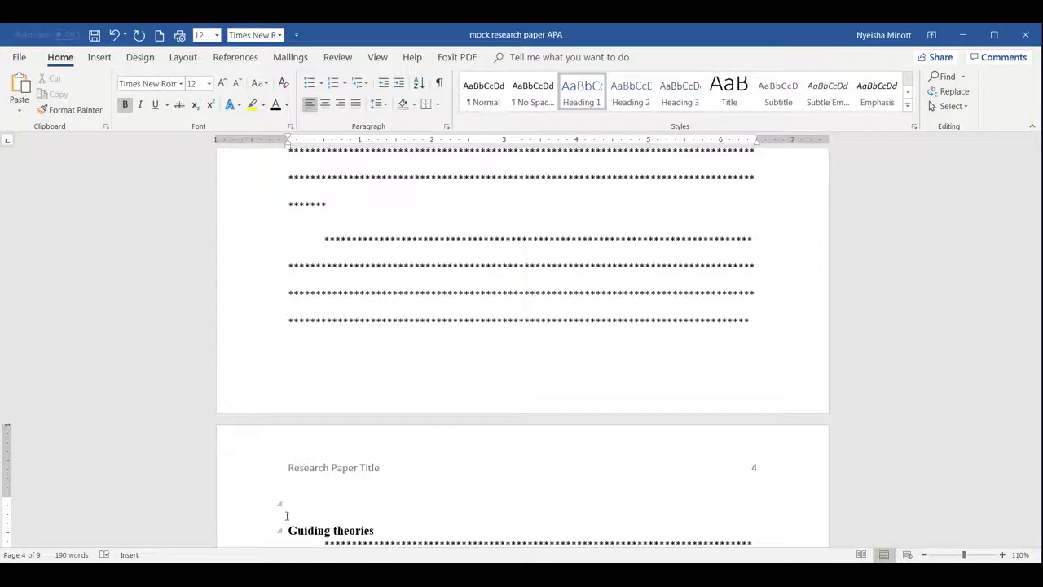
key("ctrl+v")
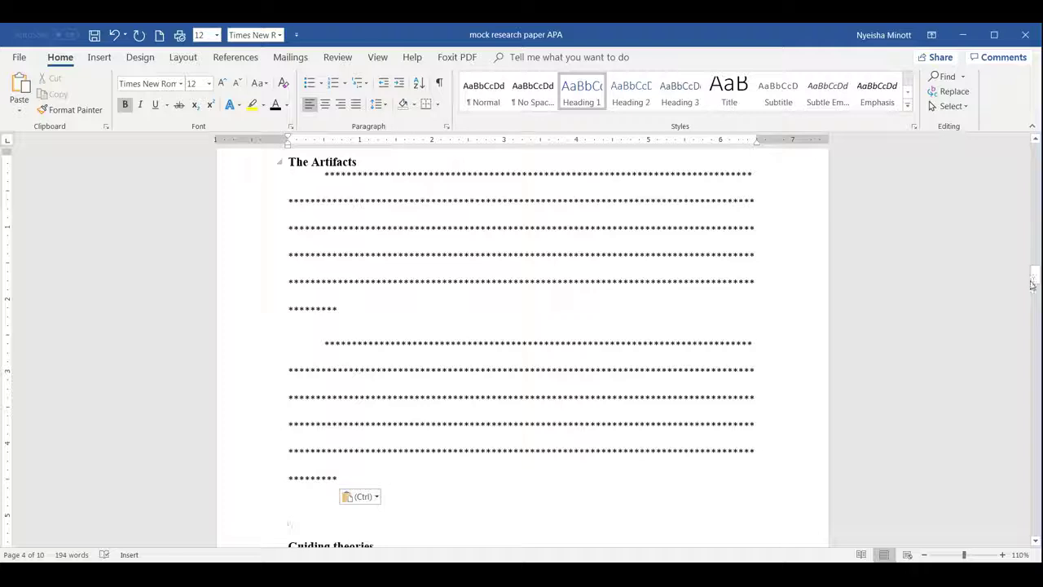
Update only the page numbers of the table of contents on page 2
left_click_drag(1030, 278, 1028, 187)
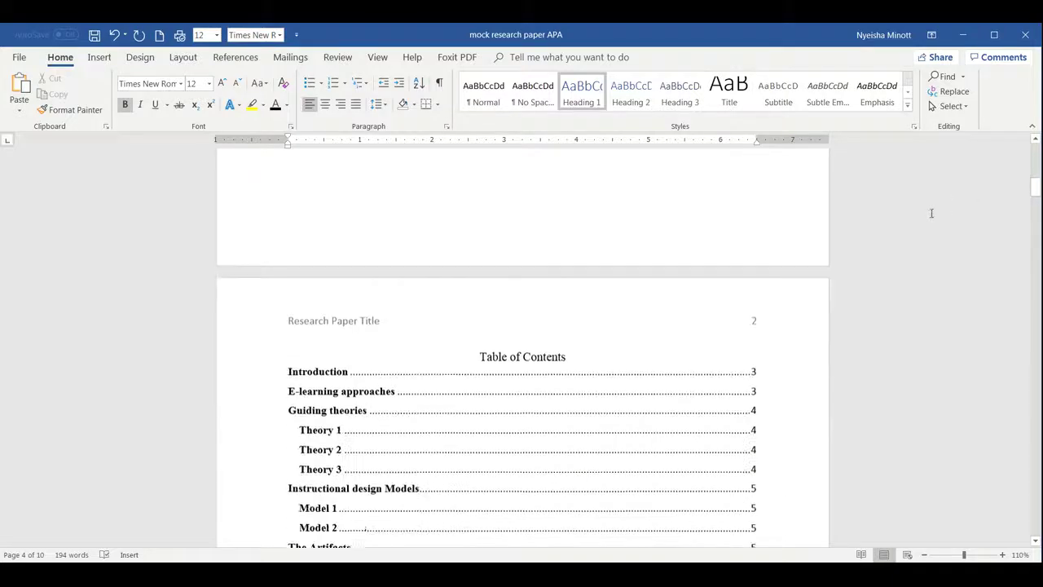
scroll(932, 214, "down", 1)
left_click(464, 329)
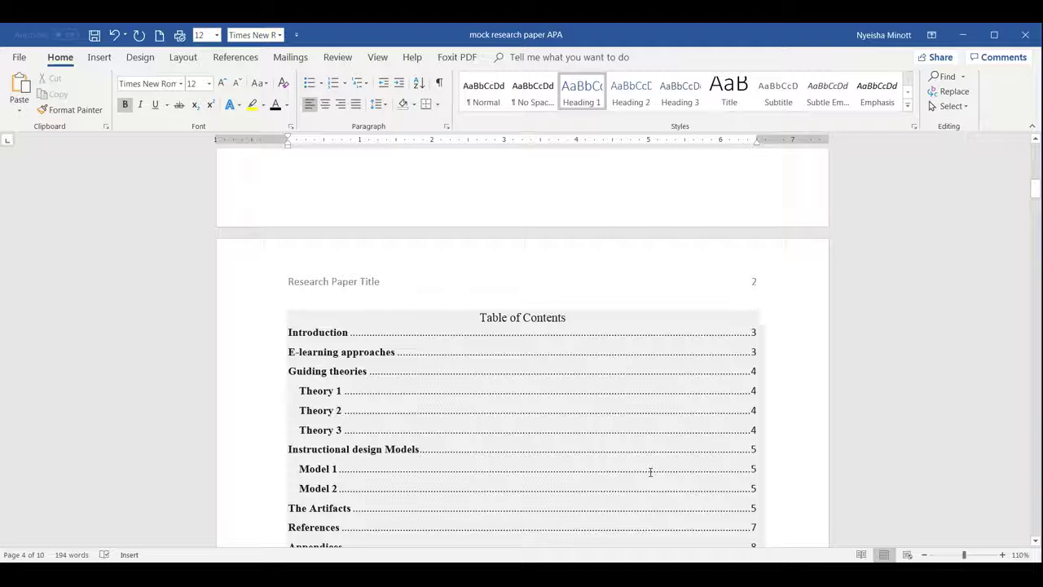
scroll(623, 422, "down", 2)
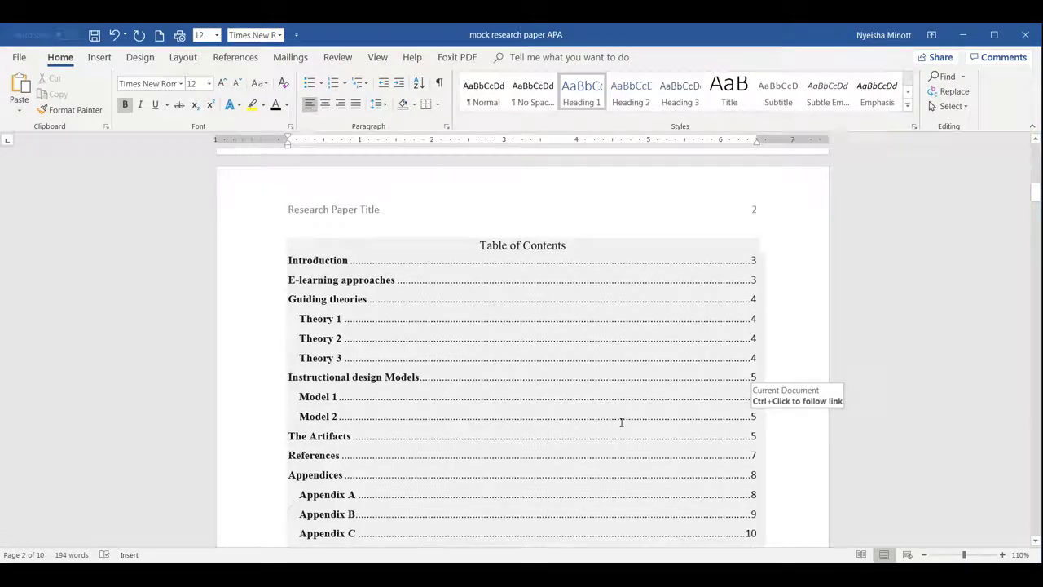
left_click(402, 285)
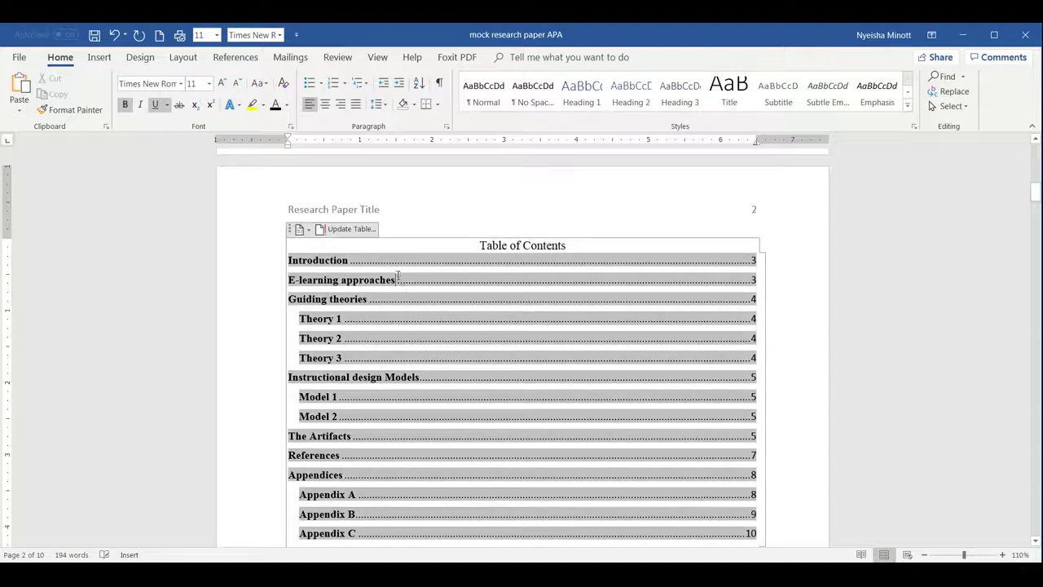
left_click(362, 230)
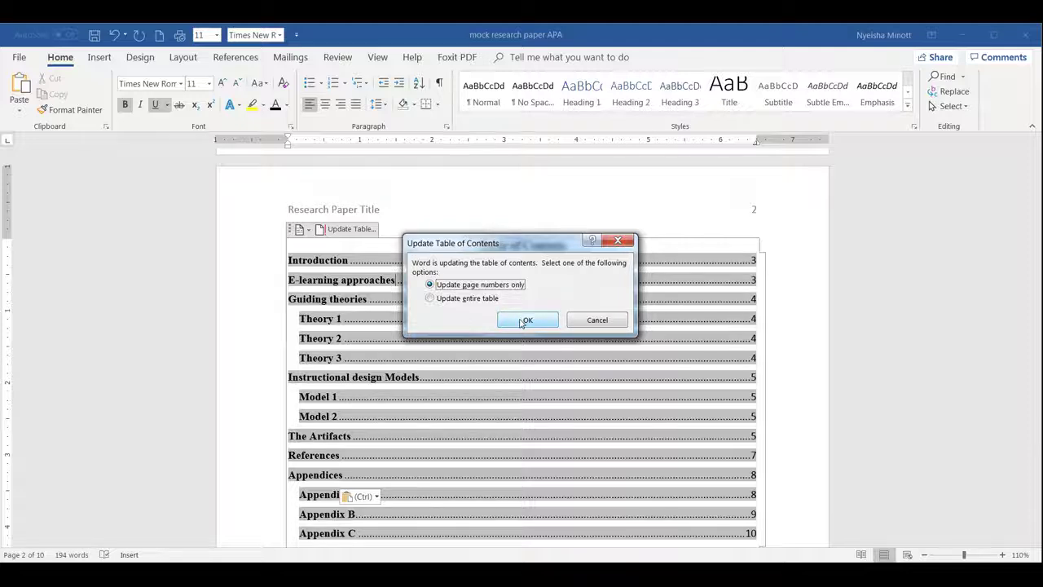
left_click(524, 321)
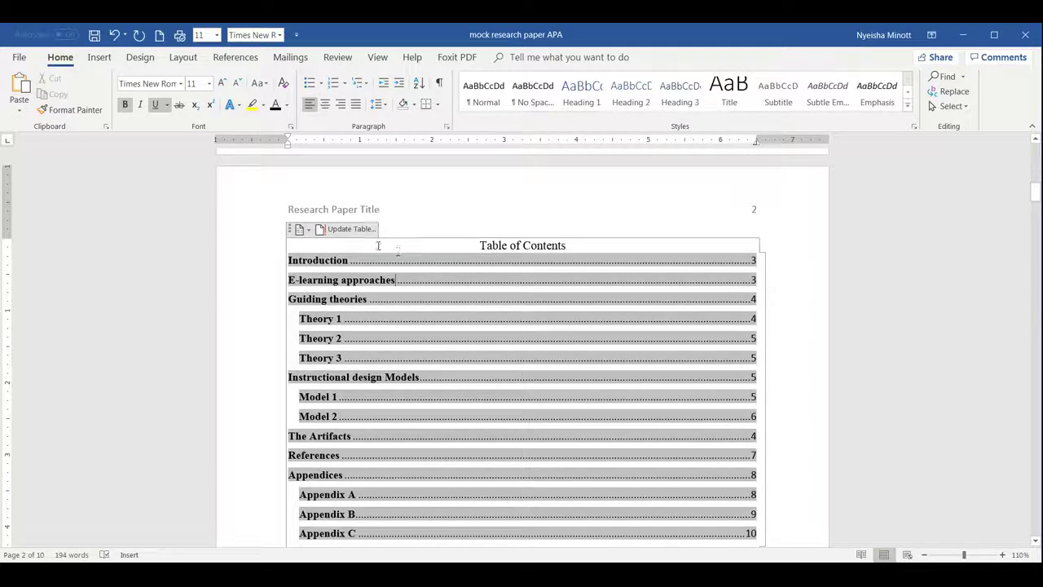
Update the entire table of contents so its entries follow the new order of the sections
left_click(349, 229)
left_click(448, 299)
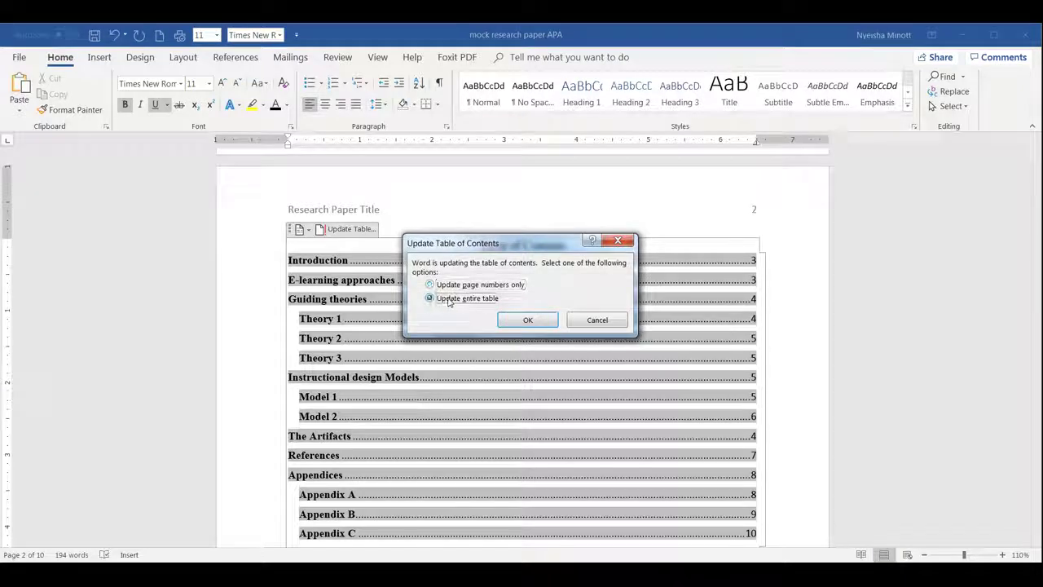
left_click(526, 320)
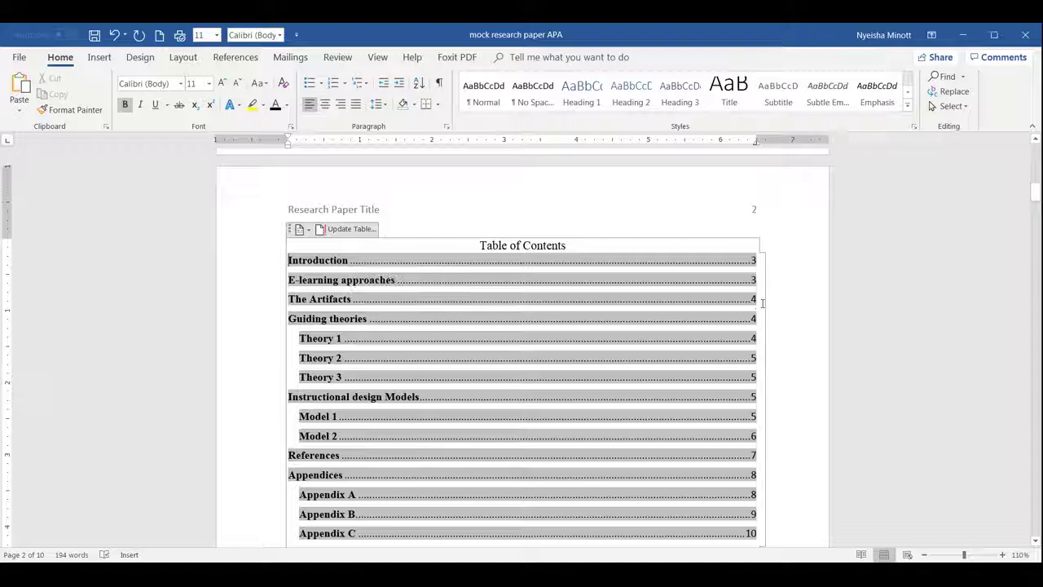
Review the updated table of contents, checking where The Artifacts entry is listed and the page numbers of all entries
triple_click(679, 302)
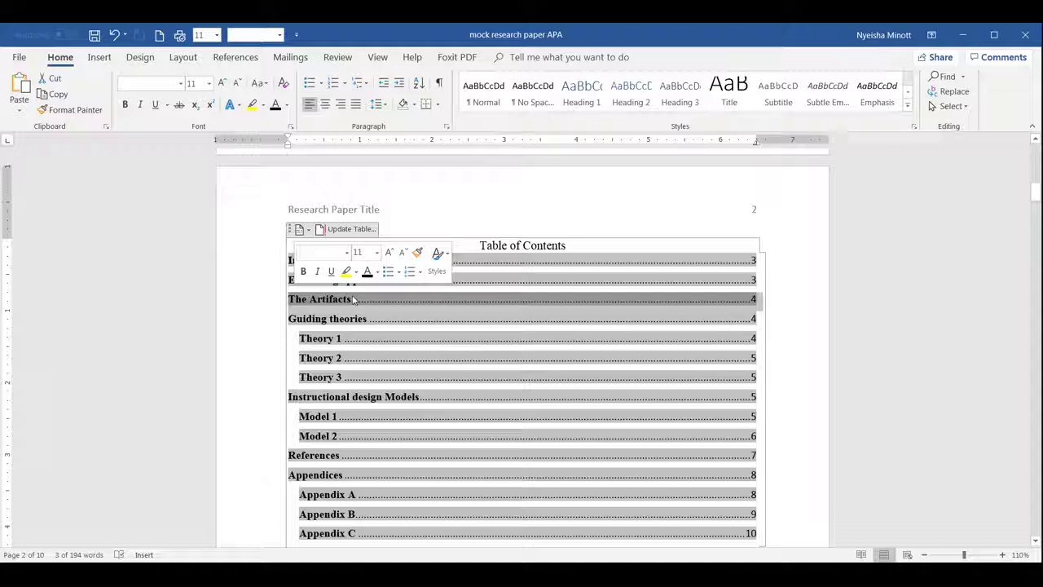
left_click(794, 351)
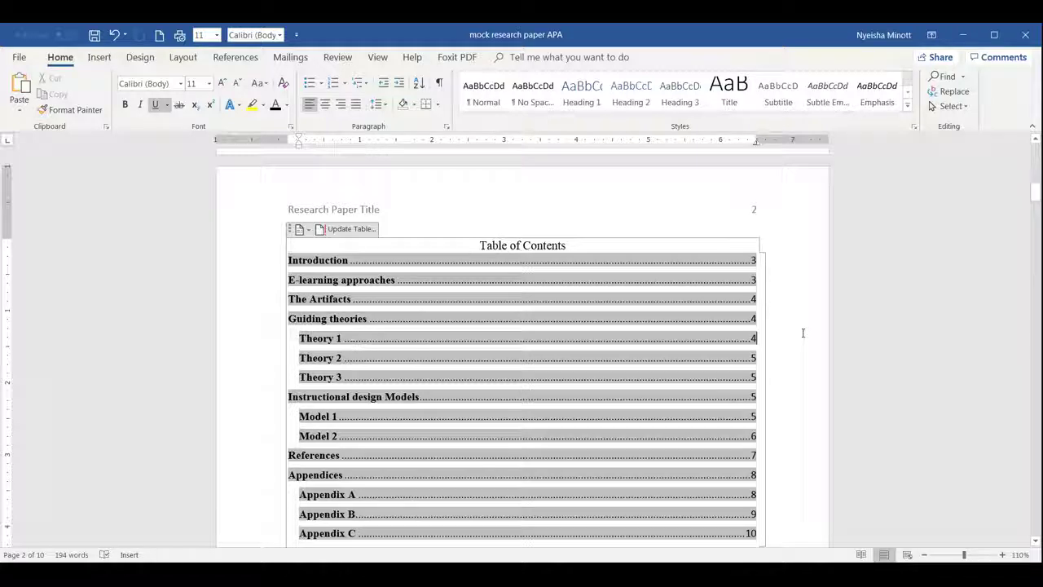
left_click(724, 224)
key("Down")
key("Down")
key("Down")
key("Down")
key("Down")
key("Down")
key("Down")
key("Down")
key("Down")
key("Down")
key("Down")
key("Down")
key("Down")
key("Down")
key("Down")
key("Down")
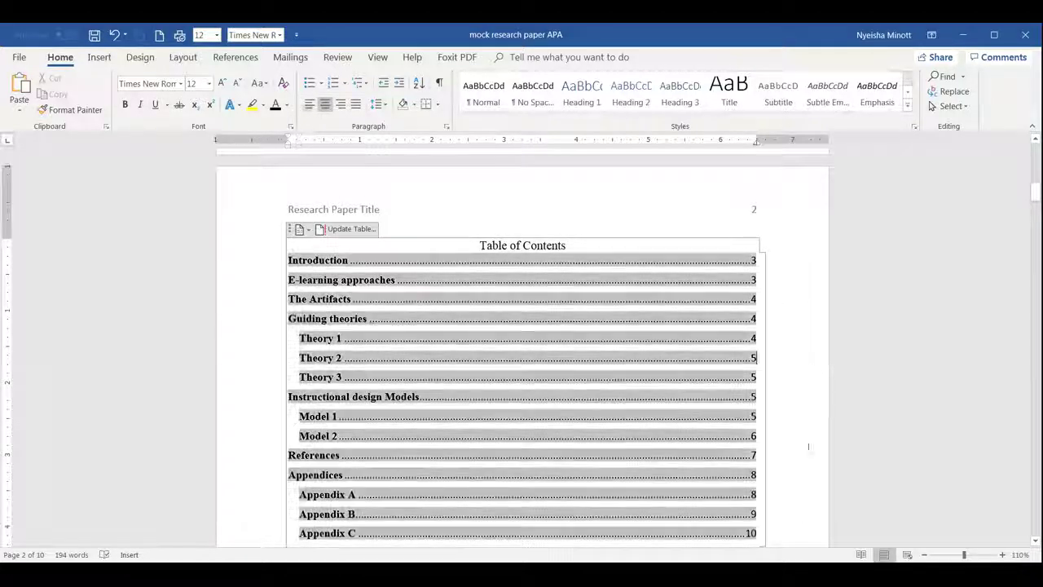
scroll(861, 459, "up", 3)
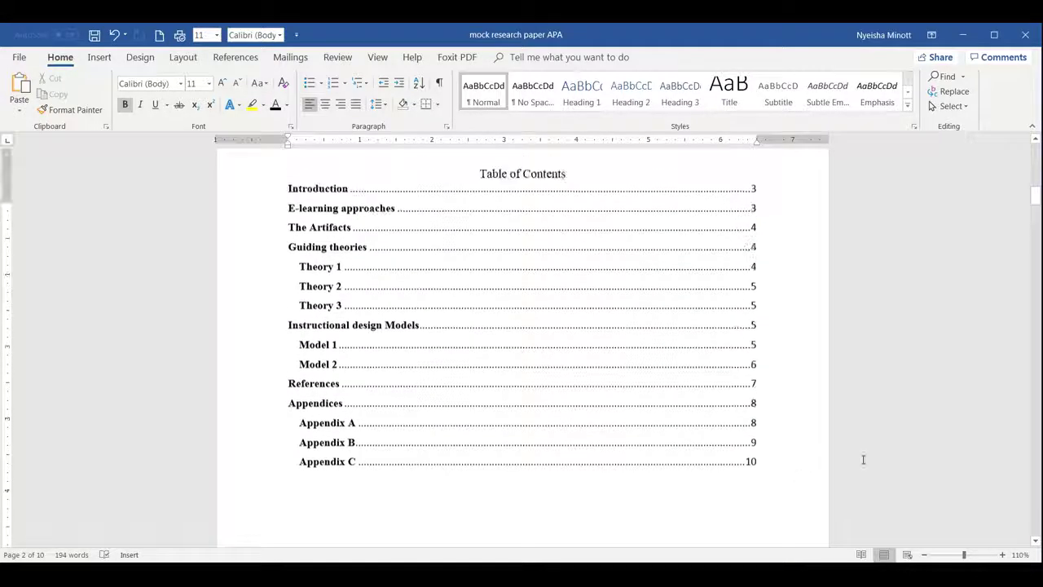